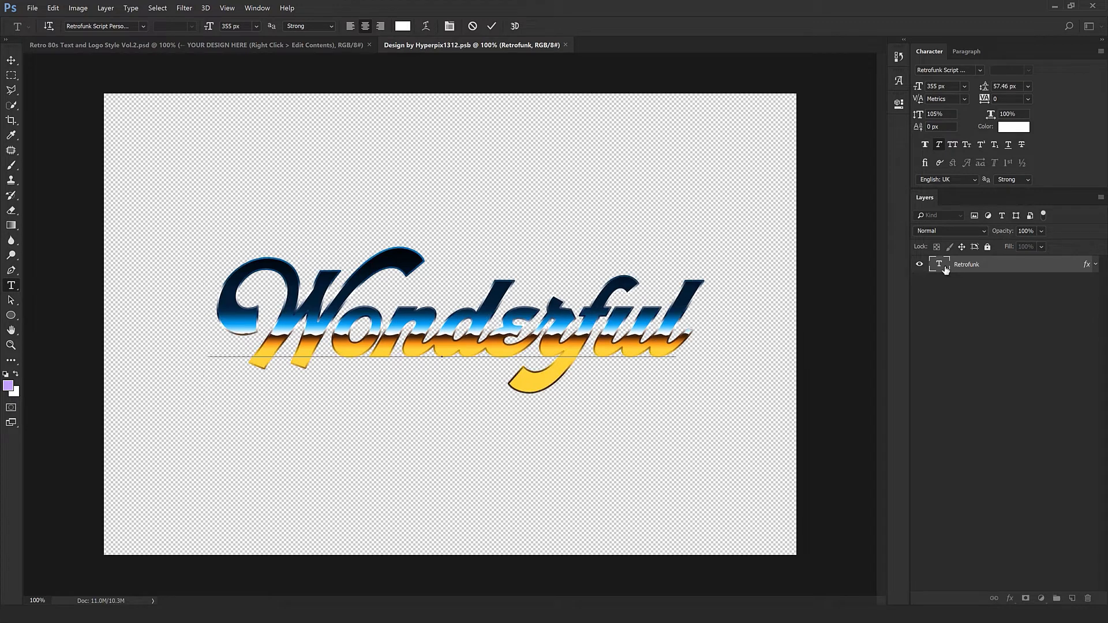
# Commit the Wonderful text edit and nudge the text slightly left.
pyautogui.hotkey('ctrl', 'Return')
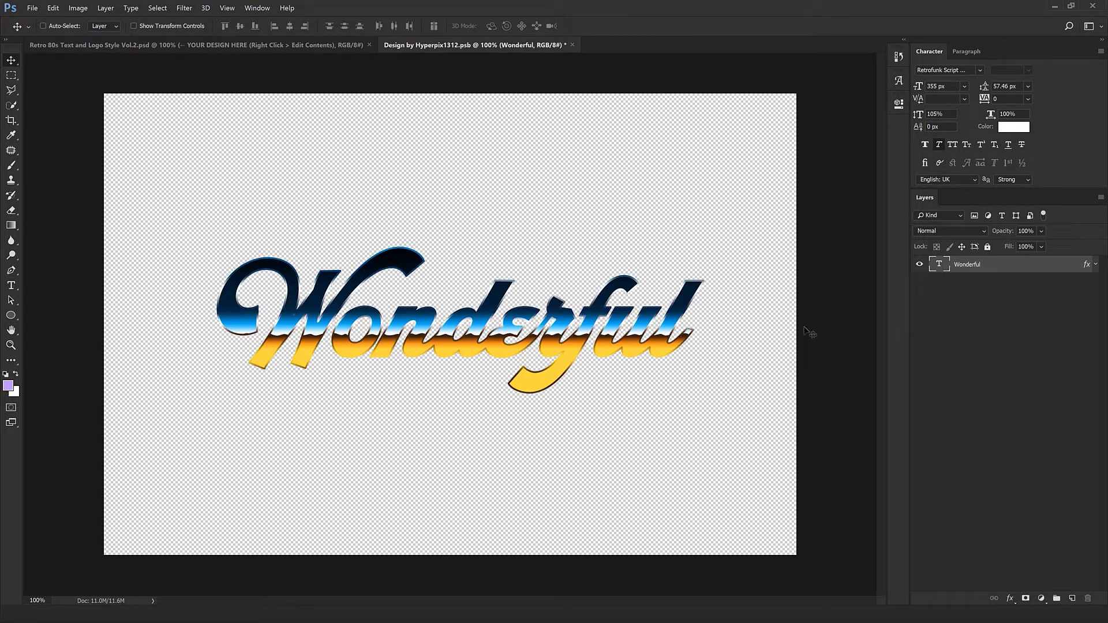
pyautogui.moveTo(680, 334); pyautogui.dragTo(677, 334)
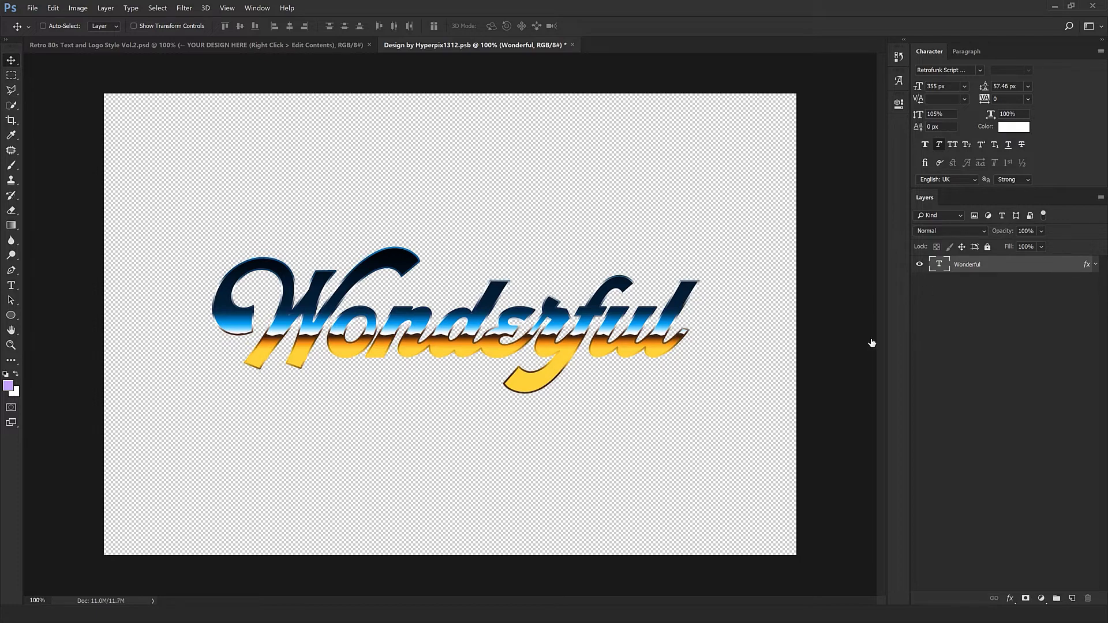
# Reposition the Pattern Overlay gradient within the Wonderful lettering so the colour split sits higher, and confirm.
pyautogui.click(369, 301)
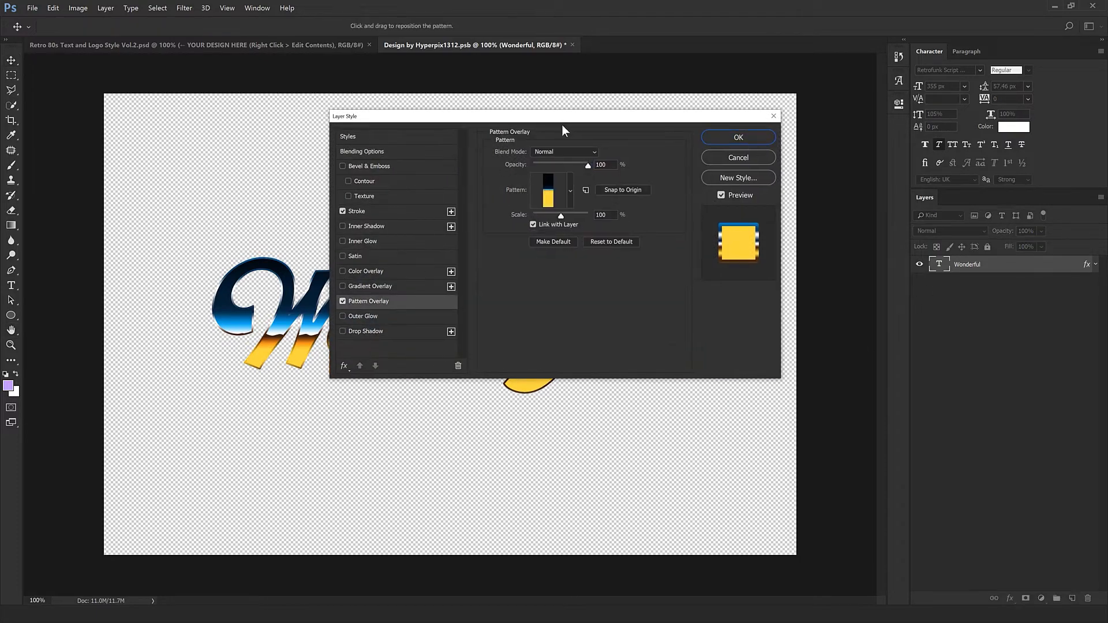
pyautogui.moveTo(561, 120); pyautogui.dragTo(634, 401)
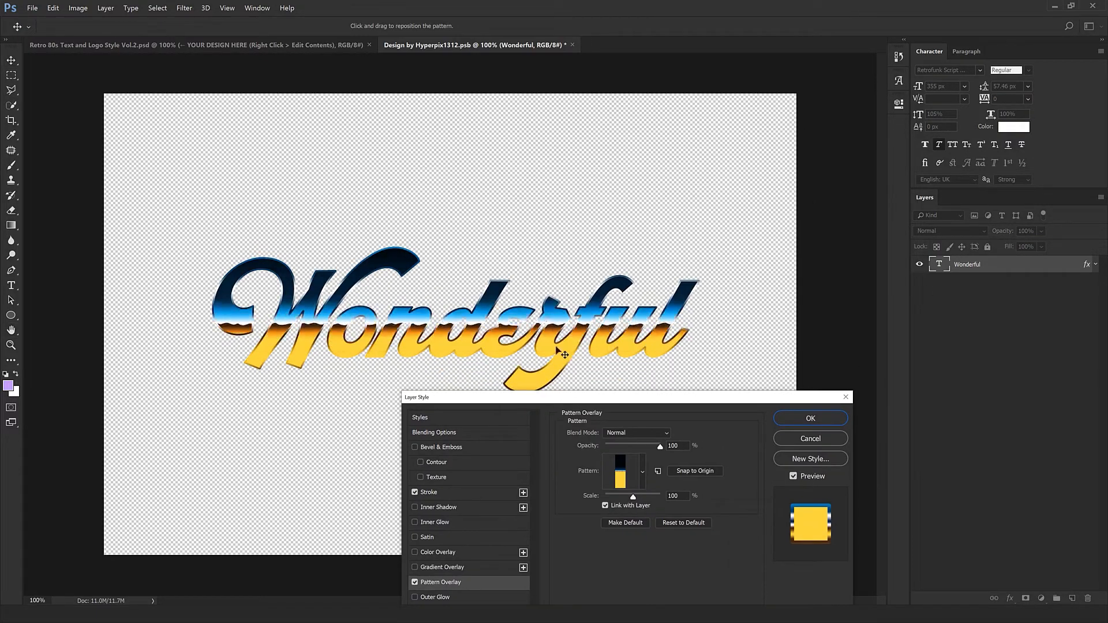
pyautogui.moveTo(559, 351); pyautogui.dragTo(558, 378)
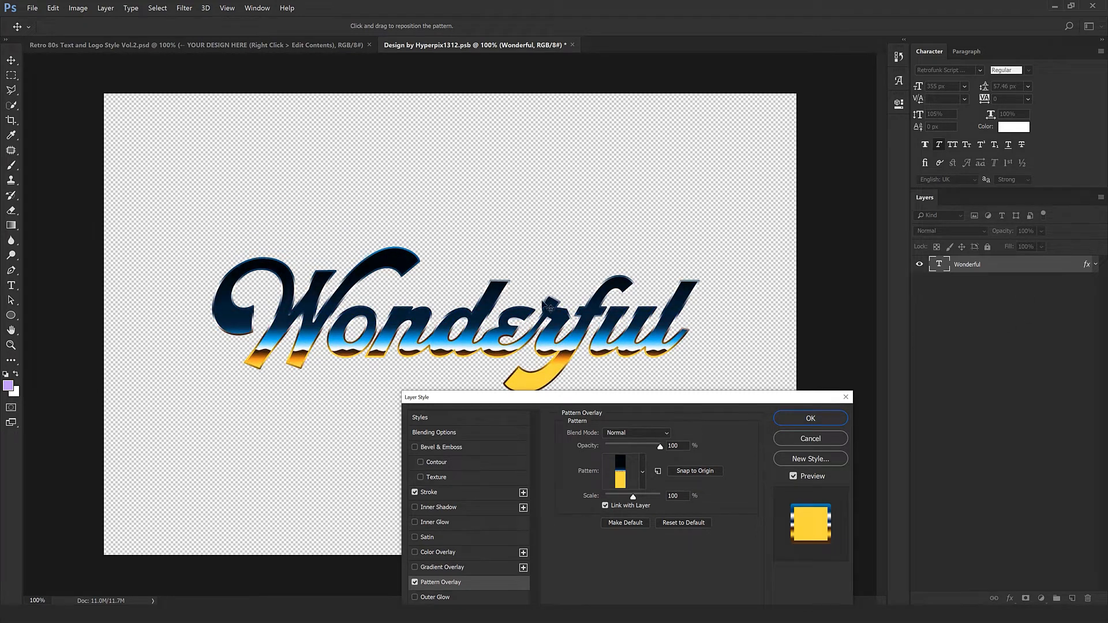
pyautogui.moveTo(543, 303); pyautogui.dragTo(542, 315)
pyautogui.click(820, 420)
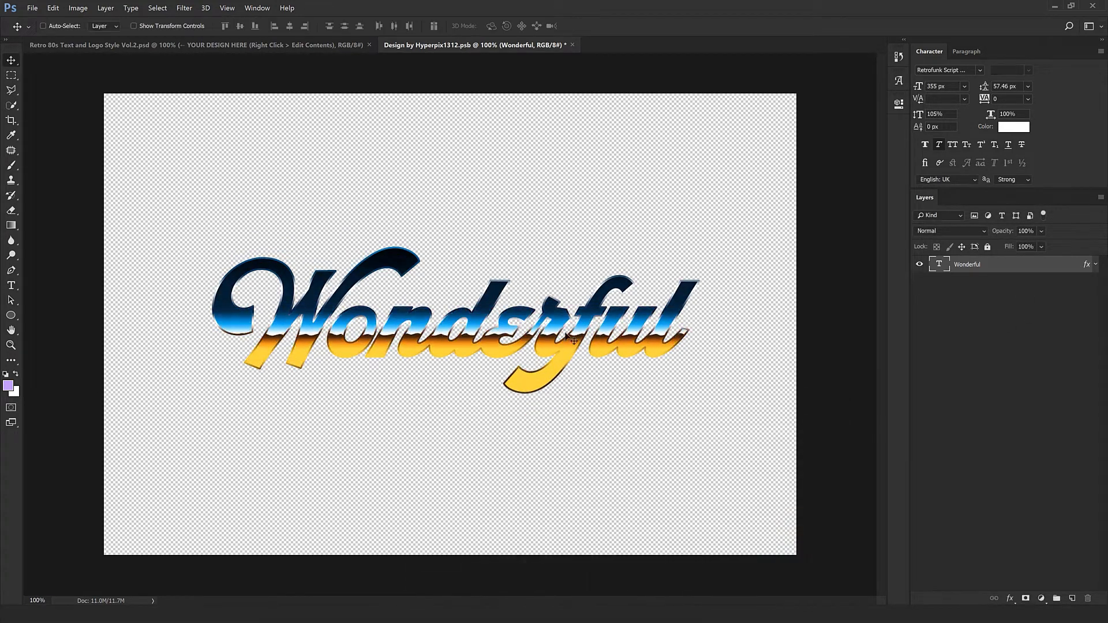
# Save and close the smart object document, then inspect the updated Wonderful title in the main design up close.
pyautogui.click(573, 44)
pyautogui.click(507, 233)
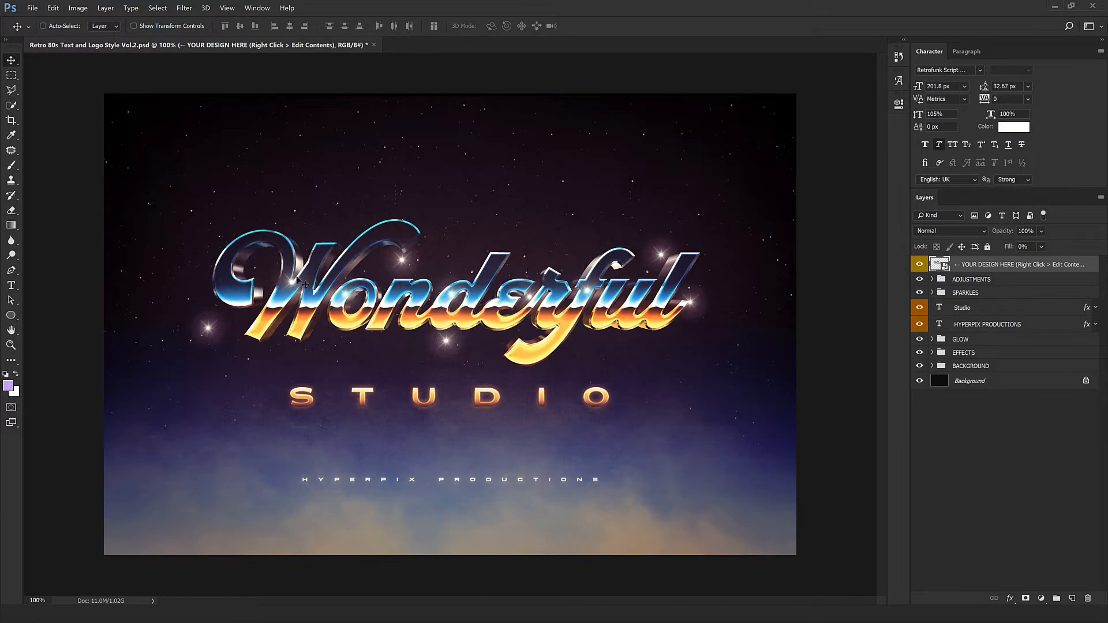
pyautogui.hotkey('ctrl', '+')
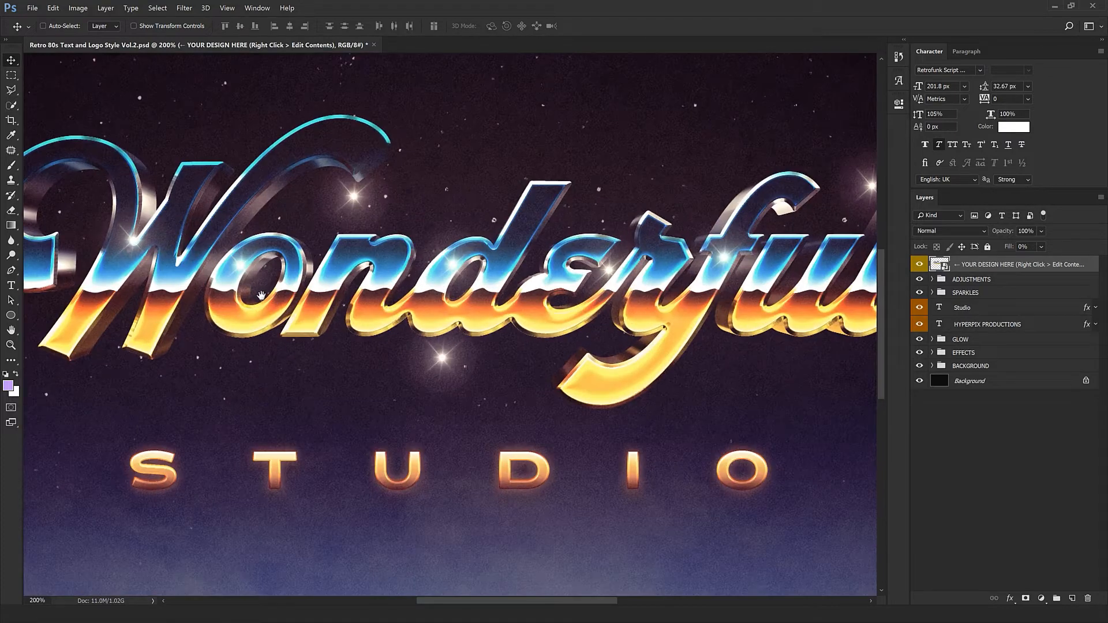
pyautogui.moveTo(262, 296); pyautogui.dragTo(445, 460)
pyautogui.hotkey('ctrl', '-')
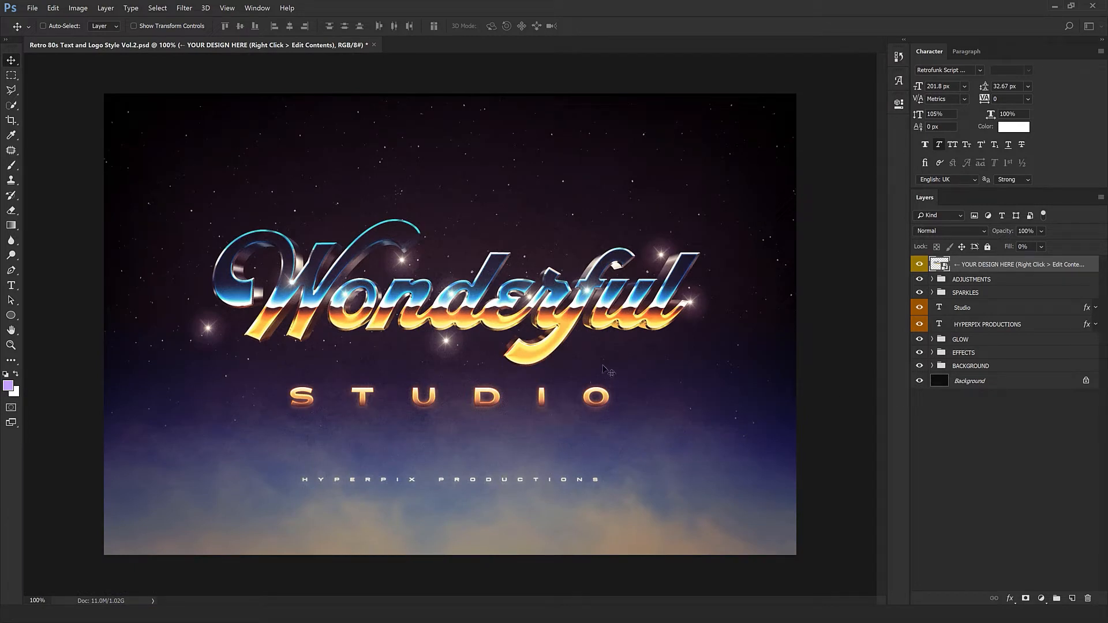
# Expand the EFFECTS group and hide its EXTRUSION group.
pyautogui.click(931, 352)
pyautogui.click(981, 380)
pyautogui.click(919, 379)
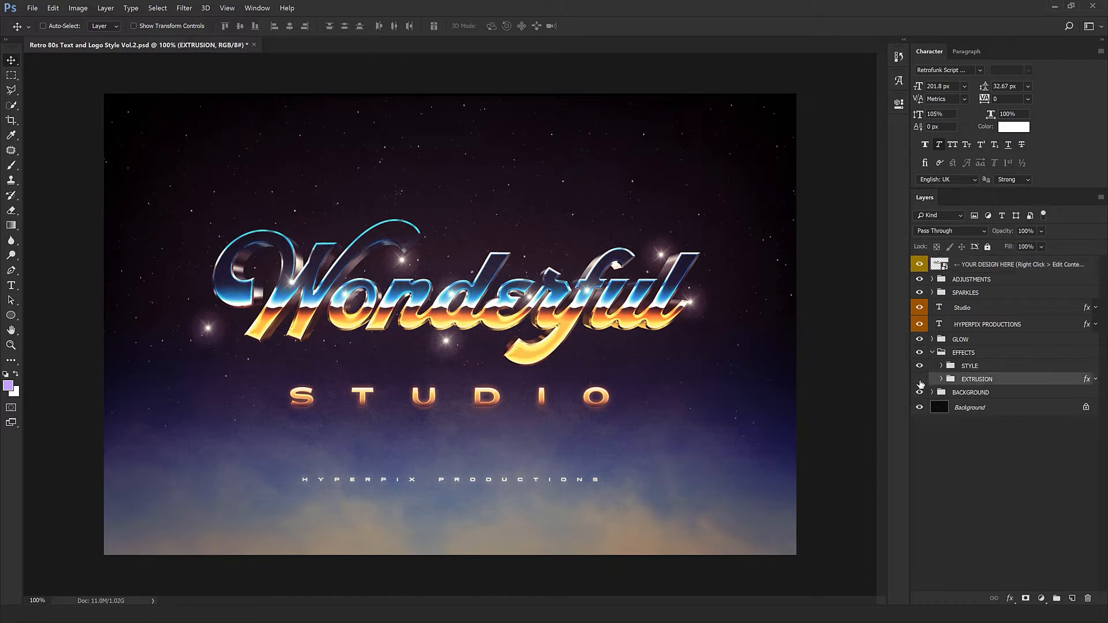
pyautogui.scroll(5, 369, 277)
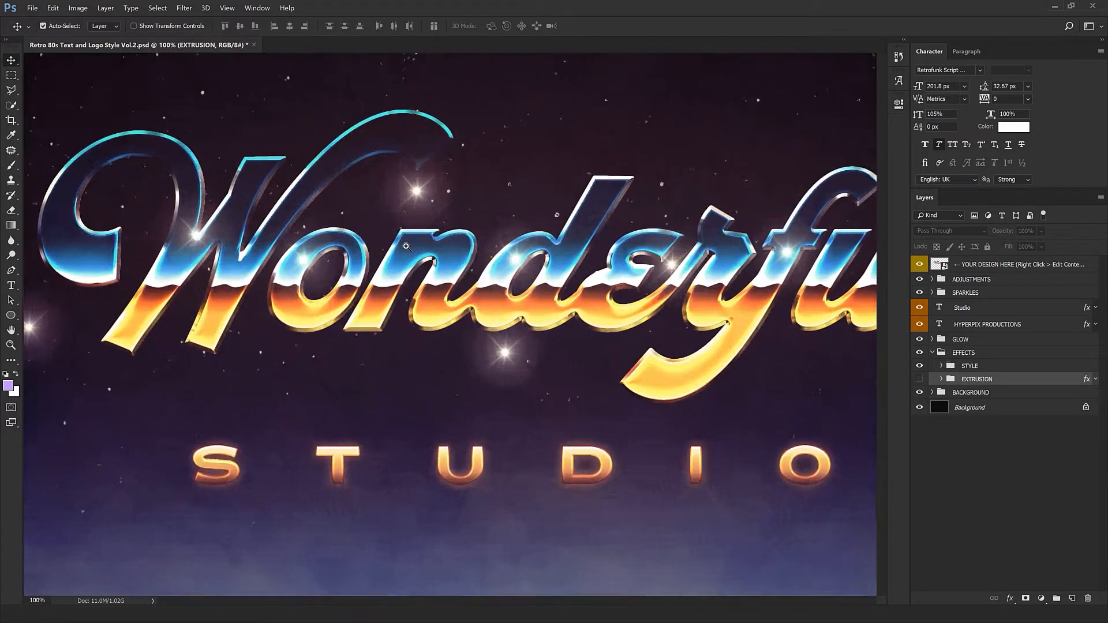
pyautogui.scroll(-3, 334, 165)
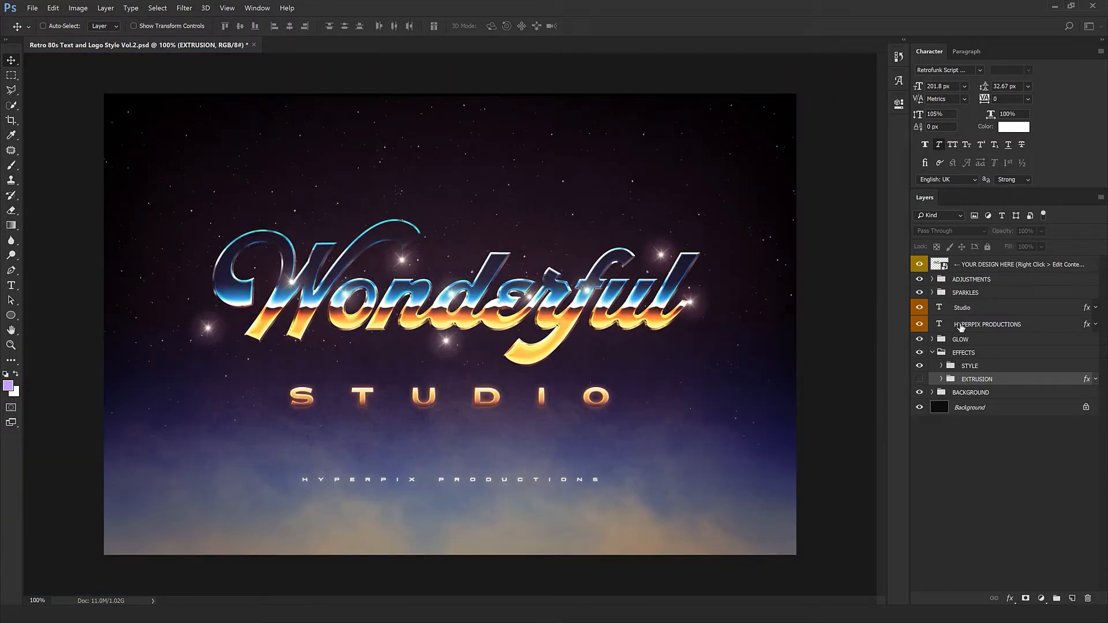
# Replace the Studio subtitle text with DESIGN and commit the edit.
pyautogui.click(937, 312)
pyautogui.doubleClick(937, 310)
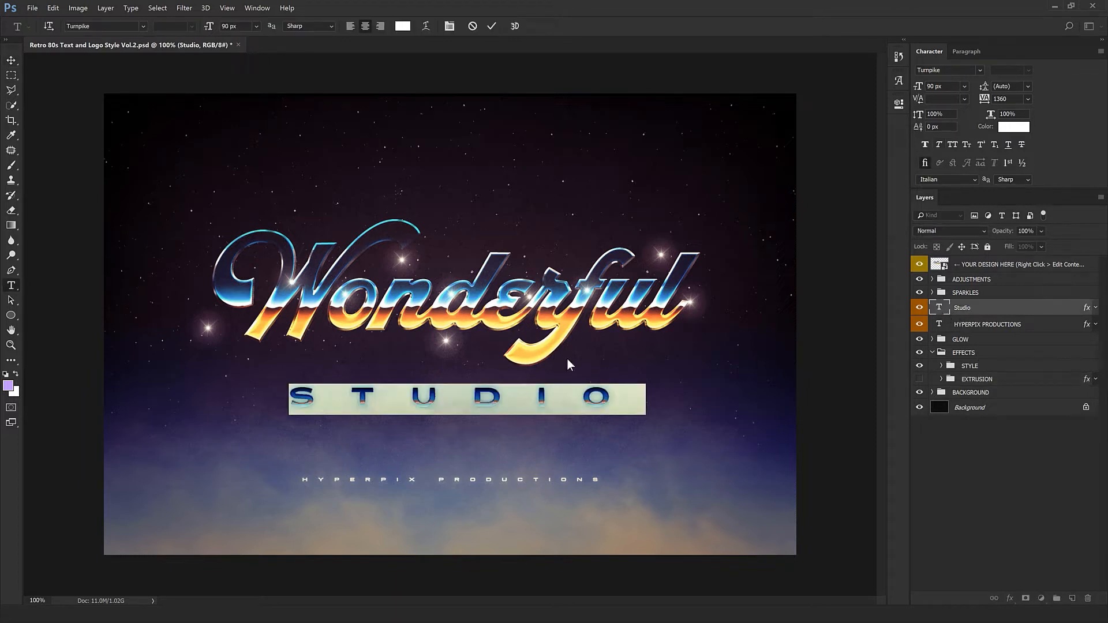
pyautogui.write('DESIGN')
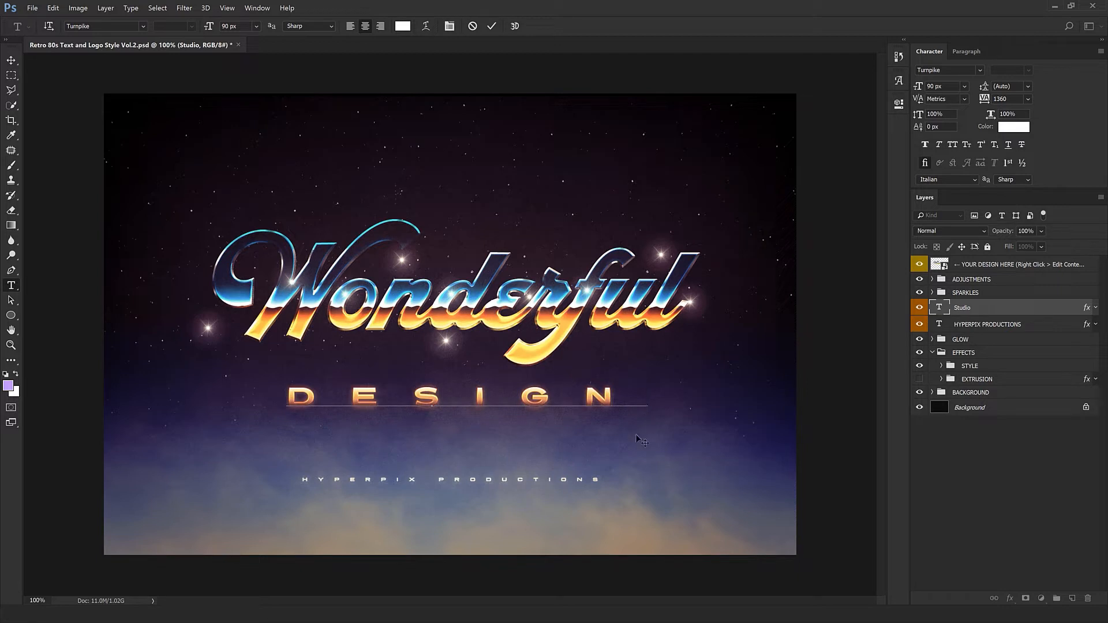
pyautogui.hotkey('ctrl', 'Return')
pyautogui.press('v')
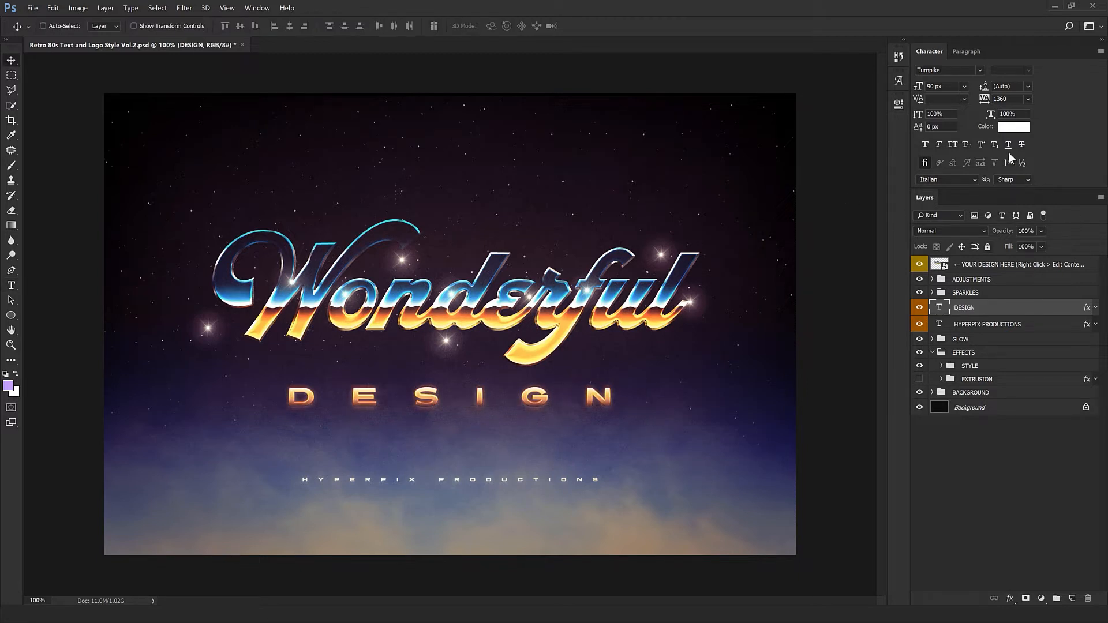
# Try setting the DESIGN text's tracking to 1140 and its font size to 11, undoing both changes.
pyautogui.click(1001, 99)
pyautogui.write('1140')
pyautogui.press('Return')
pyautogui.hotkey('ctrl', 'z')
pyautogui.hotkey('ctrl', 'z')
pyautogui.hotkey('ctrl', 'z')
pyautogui.click(957, 86)
pyautogui.write('112')
pyautogui.hotkey('ctrl', 'z')
# Open the Color Balance adjustment's properties inside the ADJUSTMENTS > COLOR / BRIGHTNESS / CONTRAST group.
pyautogui.click(967, 281)
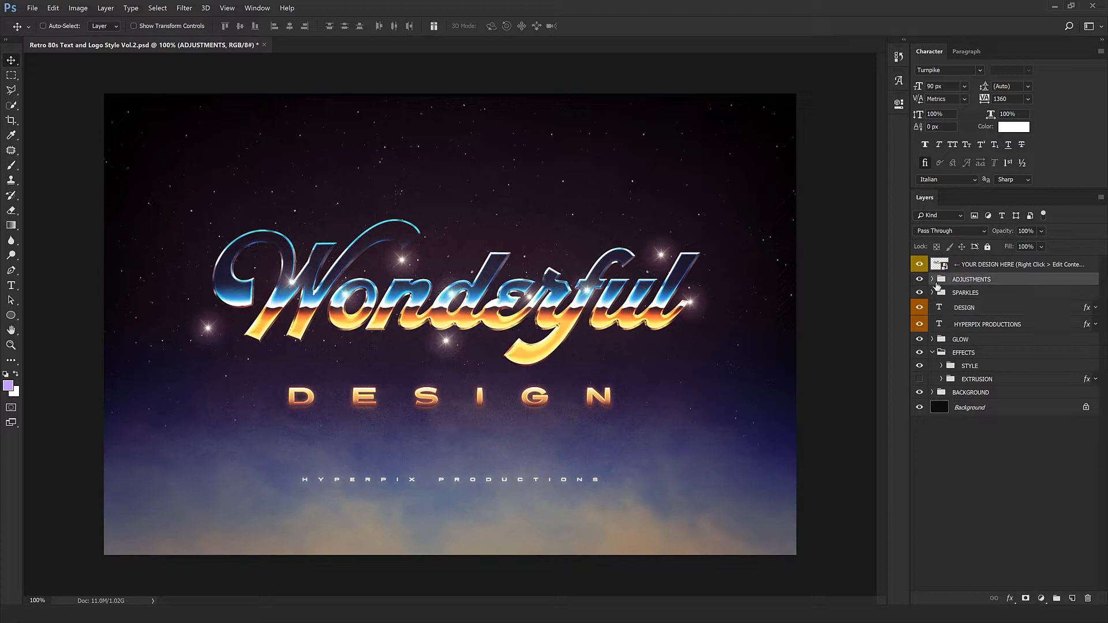
pyautogui.click(931, 279)
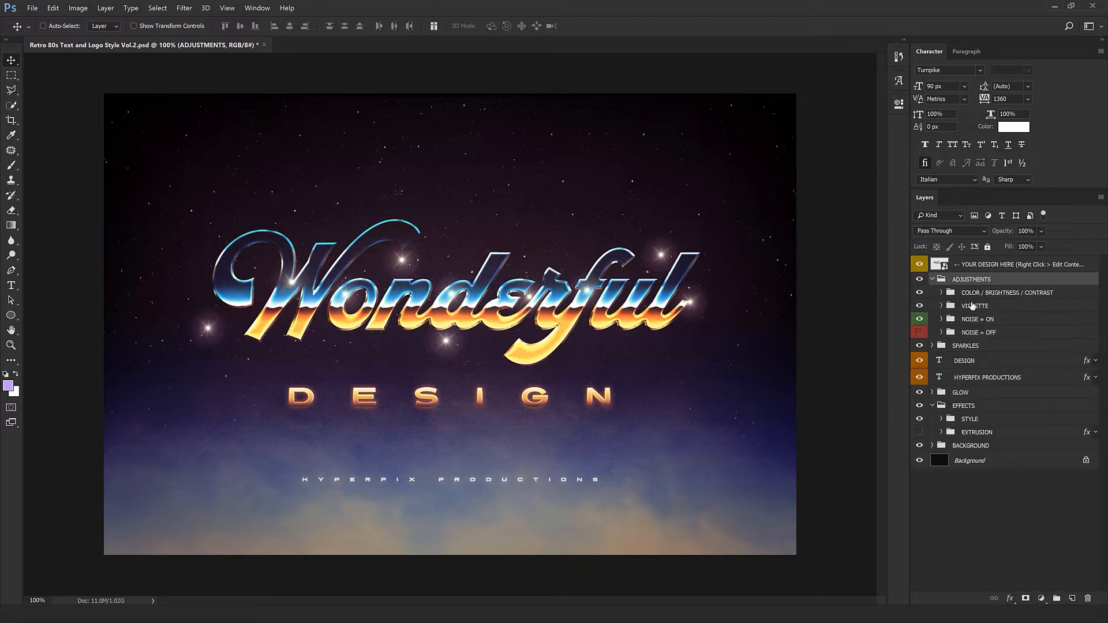
pyautogui.click(977, 294)
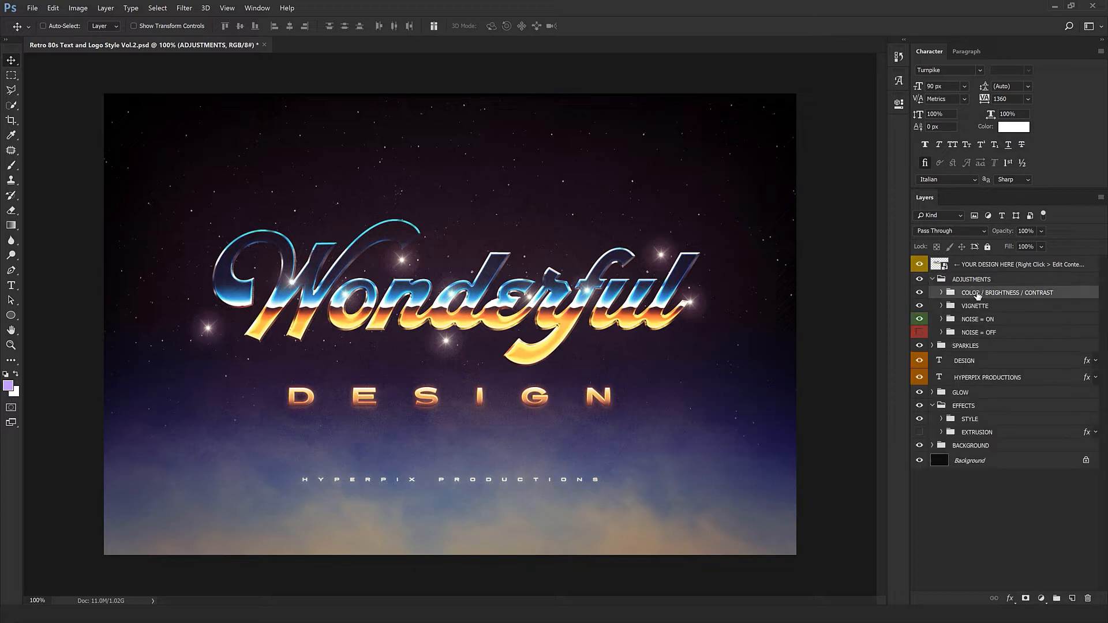
pyautogui.click(941, 293)
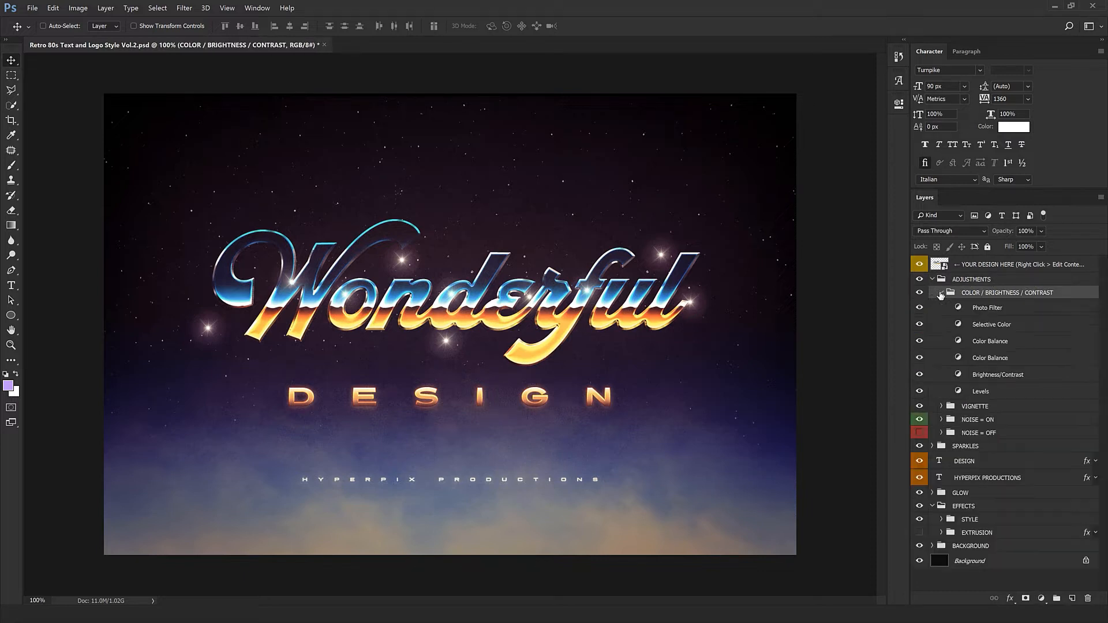
pyautogui.doubleClick(957, 344)
pyautogui.moveTo(791, 199)
pyautogui.mouseDown()
pyautogui.moveTo(767, 205)
pyautogui.moveTo(801, 210)
pyautogui.moveTo(760, 216)
pyautogui.moveTo(778, 220)
pyautogui.moveTo(778, 208)
pyautogui.mouseUp()
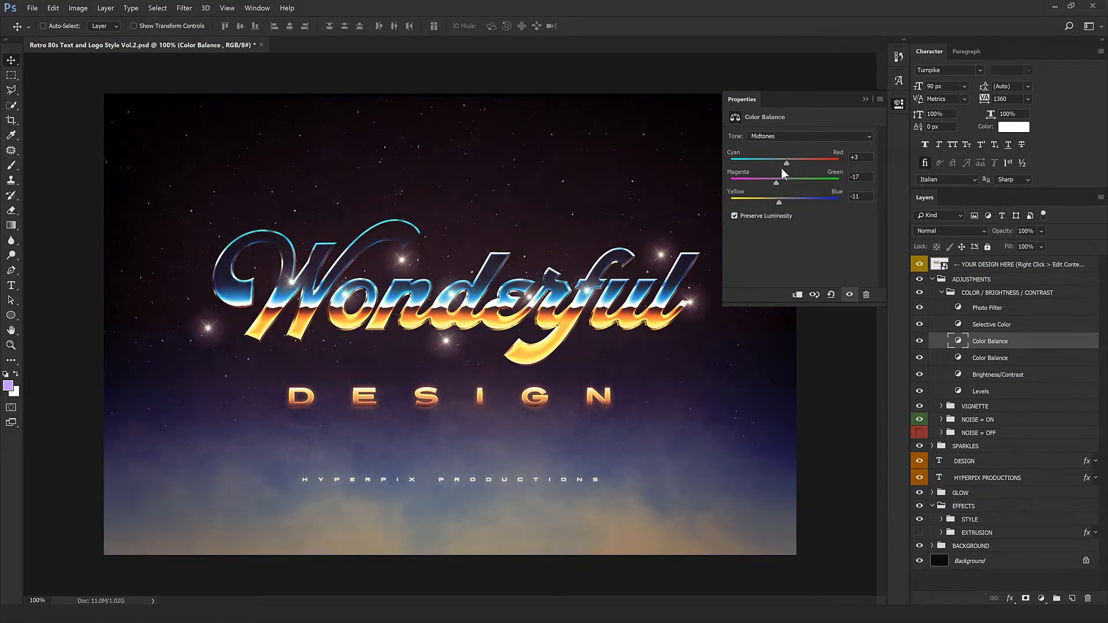
# Try shifting the Color Balance cyan–red slider, undo it and close the properties.
pyautogui.moveTo(786, 163)
pyautogui.mouseDown()
pyautogui.moveTo(818, 163)
pyautogui.moveTo(770, 167)
pyautogui.mouseUp()
pyautogui.hotkey('ctrl', 'alt', 'z')
pyautogui.hotkey('ctrl', 'alt', 'z')
pyautogui.click(744, 103)
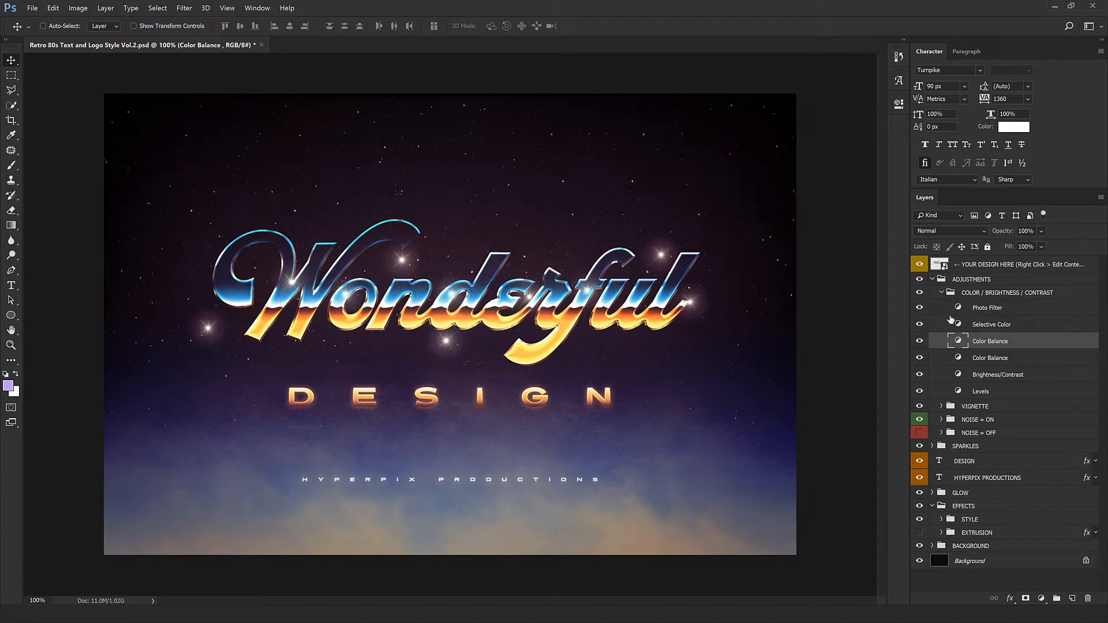
# Select the Vignette layer inside the VIGNETTE group and try changing its opacity, undoing the change.
pyautogui.click(942, 292)
pyautogui.click(941, 293)
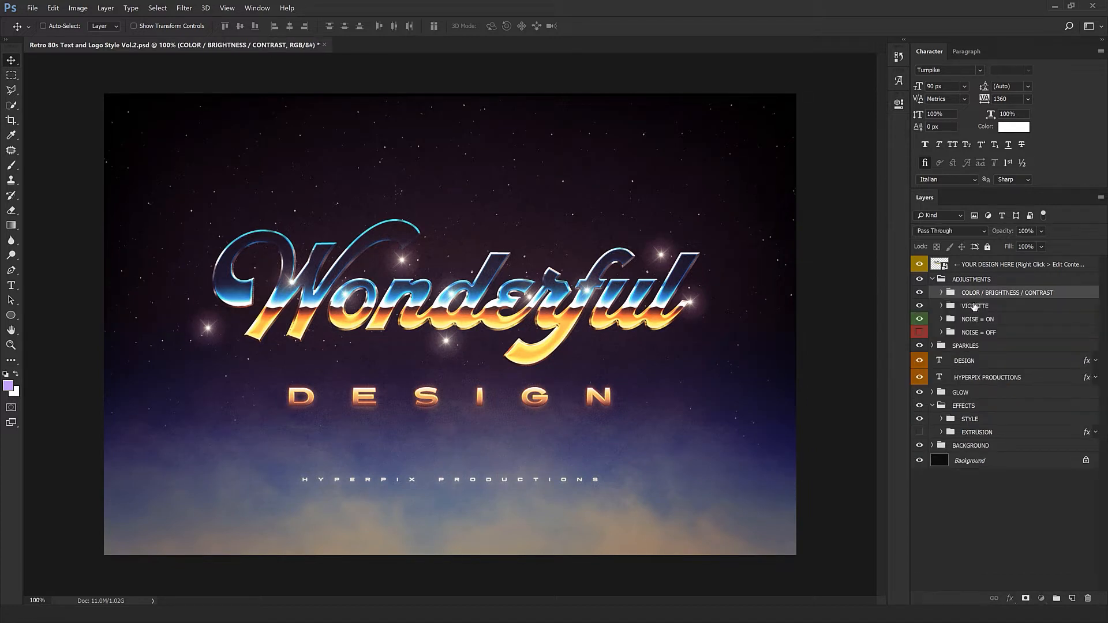
pyautogui.click(974, 306)
pyautogui.click(941, 306)
pyautogui.click(1018, 322)
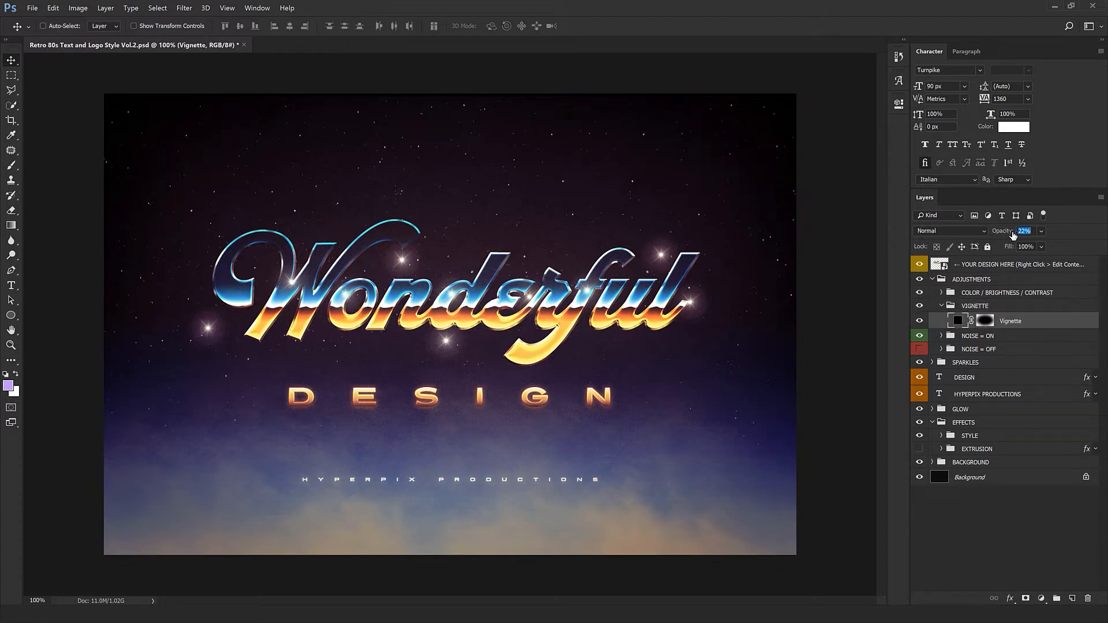
pyautogui.moveTo(1042, 231)
pyautogui.mouseDown()
pyautogui.moveTo(1019, 240)
pyautogui.moveTo(1040, 243)
pyautogui.mouseUp()
pyautogui.hotkey('ctrl', 'z')
# Toggle the VIGNETTE group's visibility and inspect the lettering zoomed in.
pyautogui.click(922, 310)
pyautogui.click(922, 309)
pyautogui.click(922, 310)
pyautogui.hotkey('ctrl', '+')
pyautogui.hotkey('ctrl', '+')
pyautogui.hotkey('ctrl', '+')
pyautogui.hotkey('ctrl', '+')
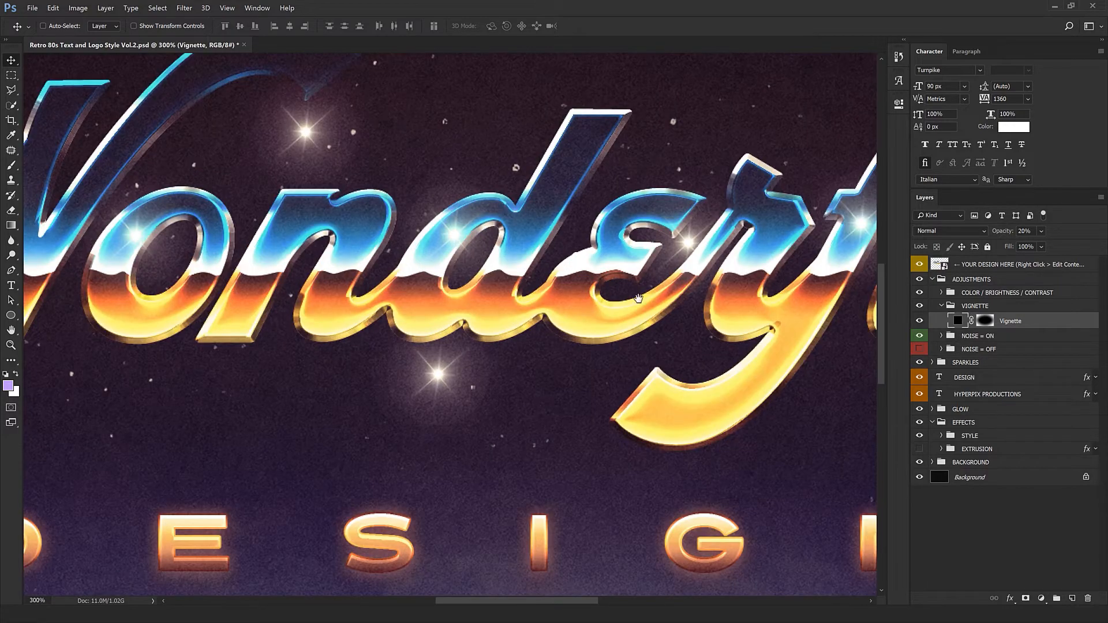
pyautogui.moveTo(645, 272); pyautogui.dragTo(581, 258)
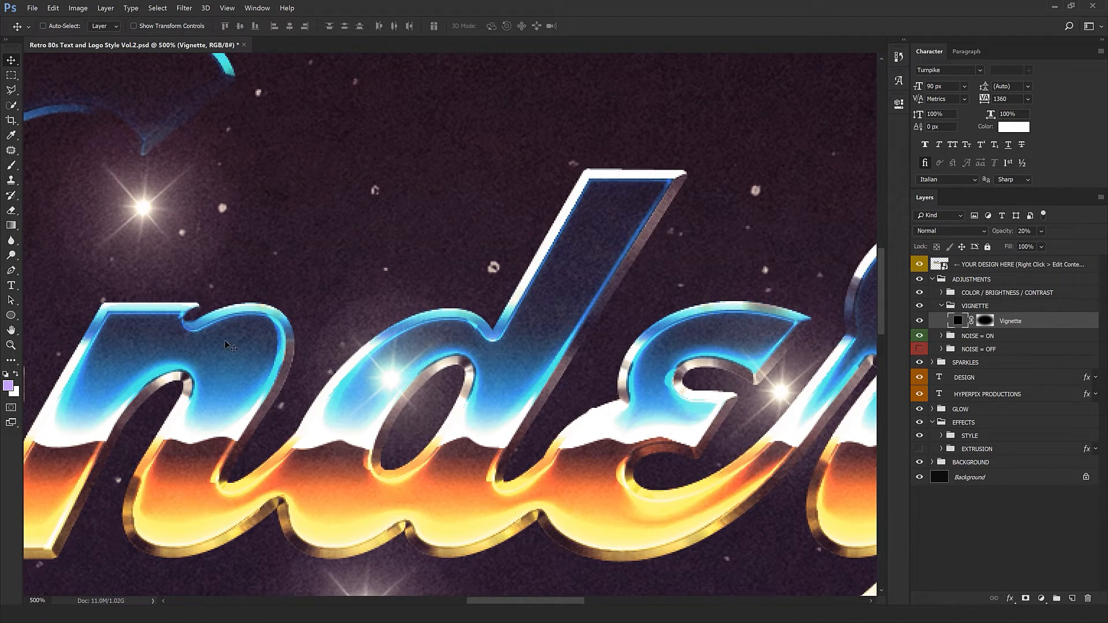
pyautogui.scroll(-3, 479, 358)
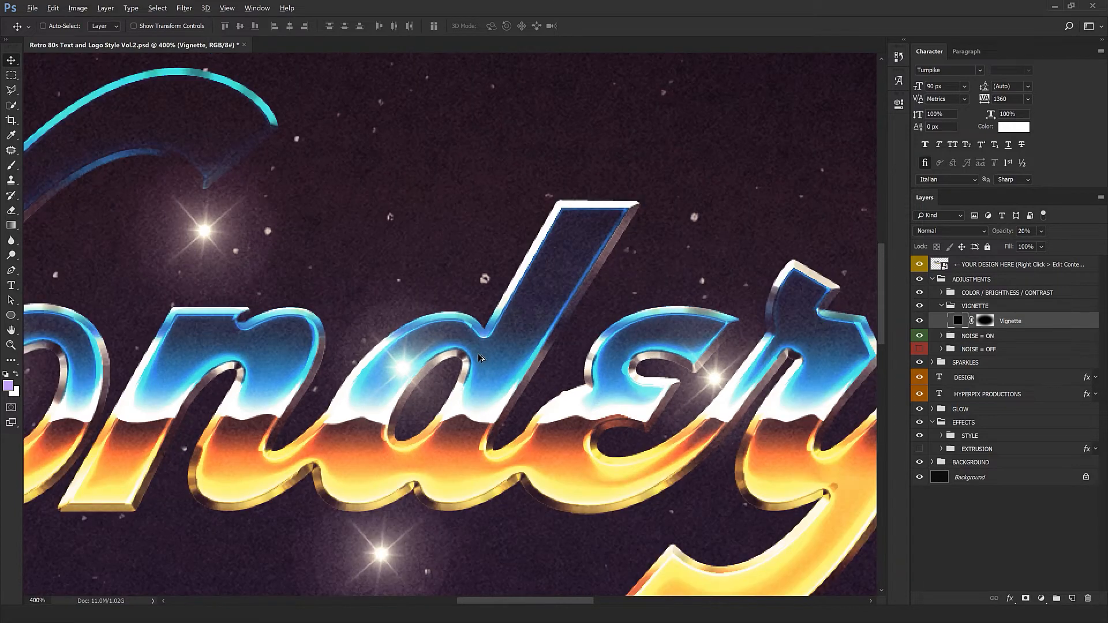
pyautogui.scroll(-1, 532, 375)
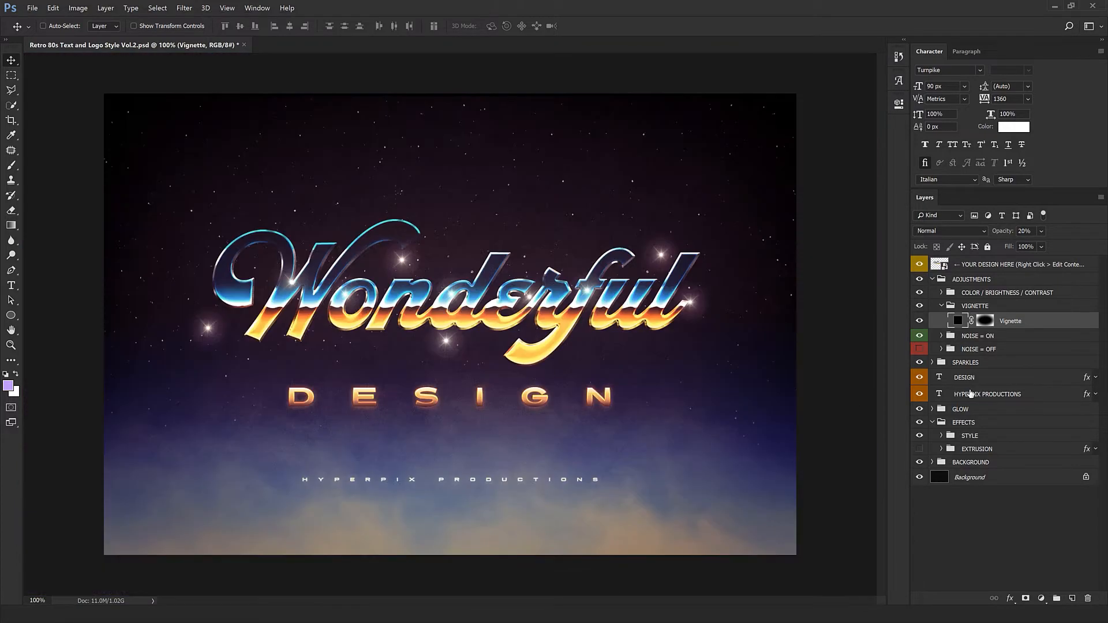
# Hide the NOISE = ON group and show the NOISE = OFF group.
pyautogui.click(987, 336)
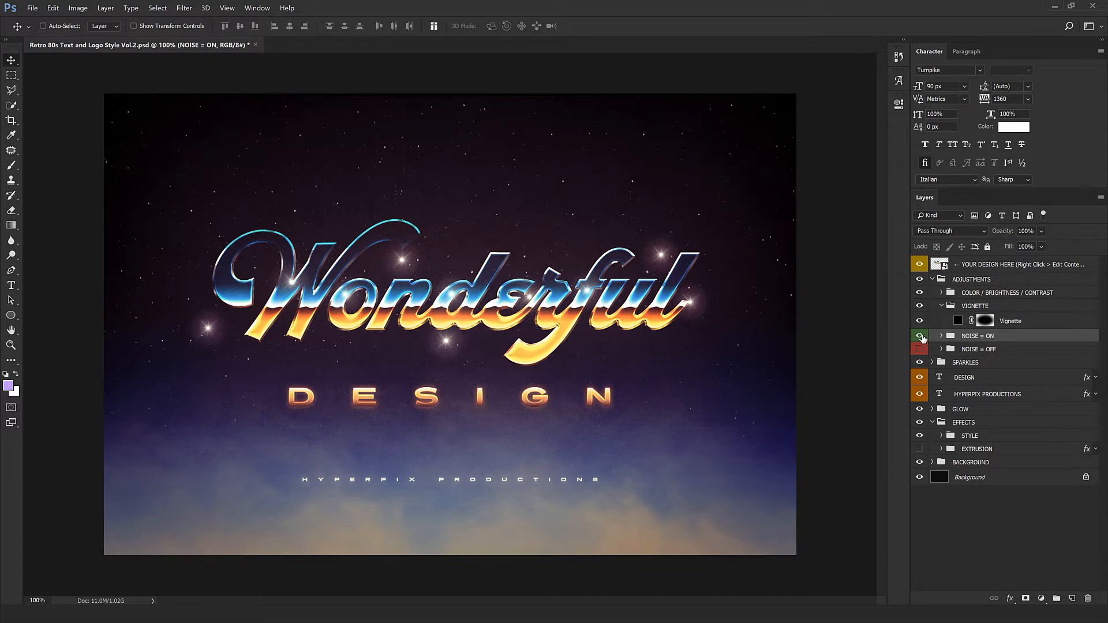
pyautogui.click(919, 336)
pyautogui.click(919, 349)
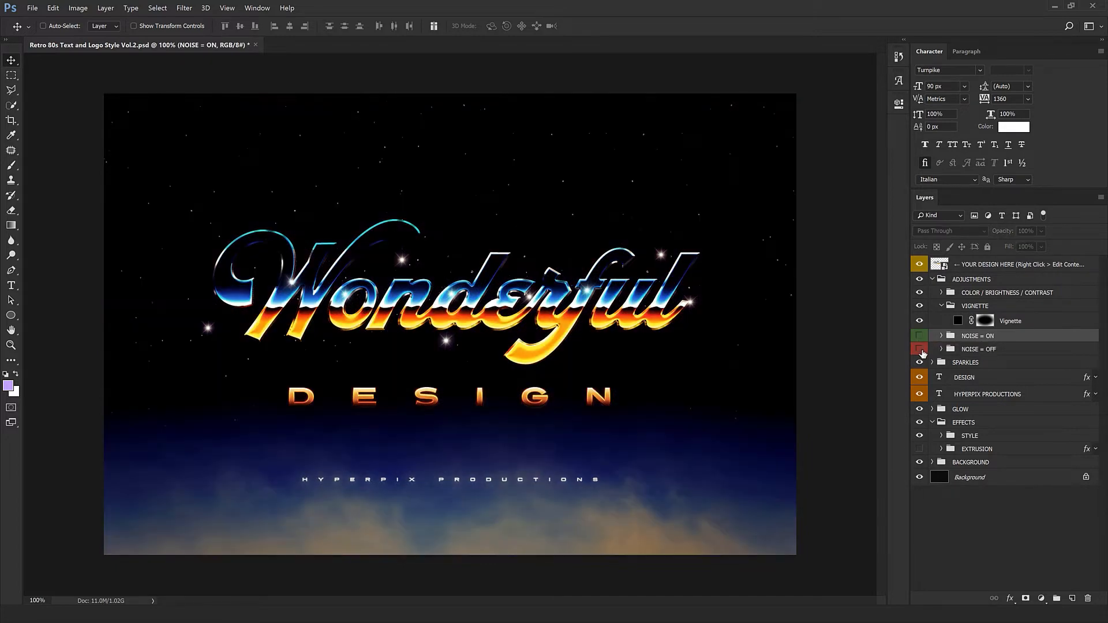
# Zoom in and pan across the lettering to compare the design without noise.
pyautogui.scroll(2, 528, 324)
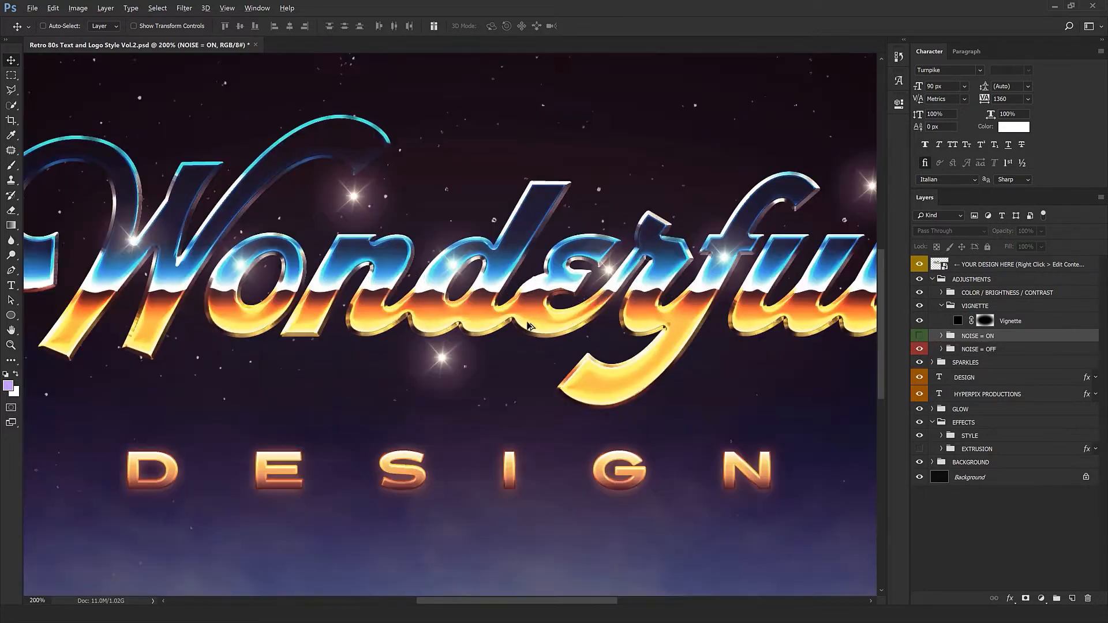
pyautogui.hotkey('ctrl', '+')
pyautogui.hotkey('ctrl', '+')
pyautogui.moveTo(586, 200); pyautogui.dragTo(489, 317)
pyautogui.hotkey('ctrl', '-')
pyautogui.hotkey('ctrl', '-')
pyautogui.hotkey('ctrl', '-')
pyautogui.hotkey('ctrl', '-')
pyautogui.hotkey('ctrl', '-')
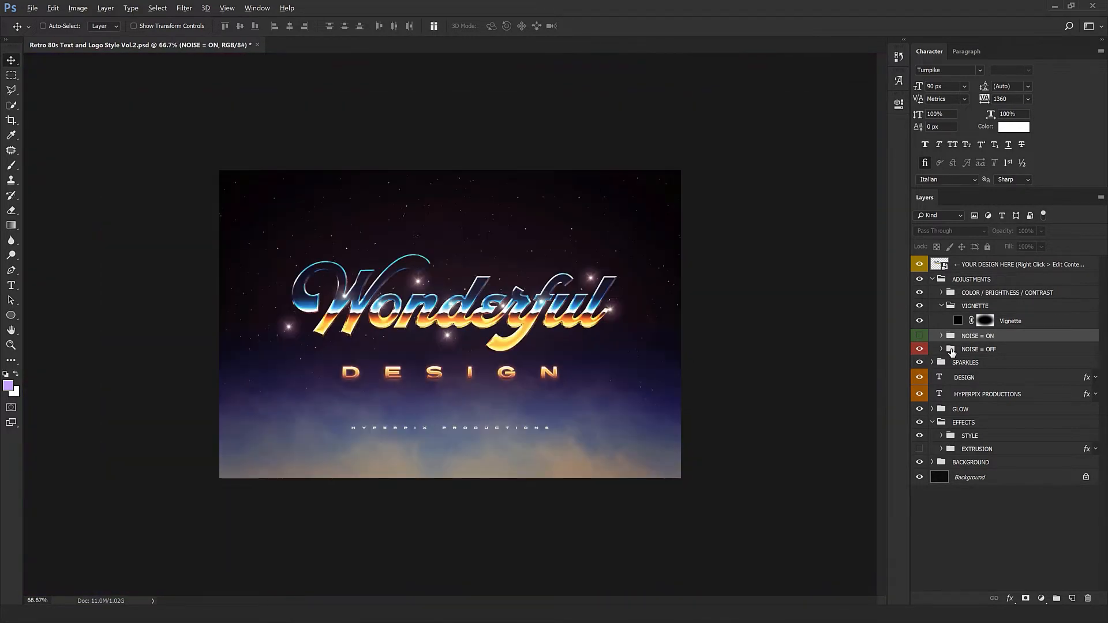
pyautogui.hotkey('ctrl', '+')
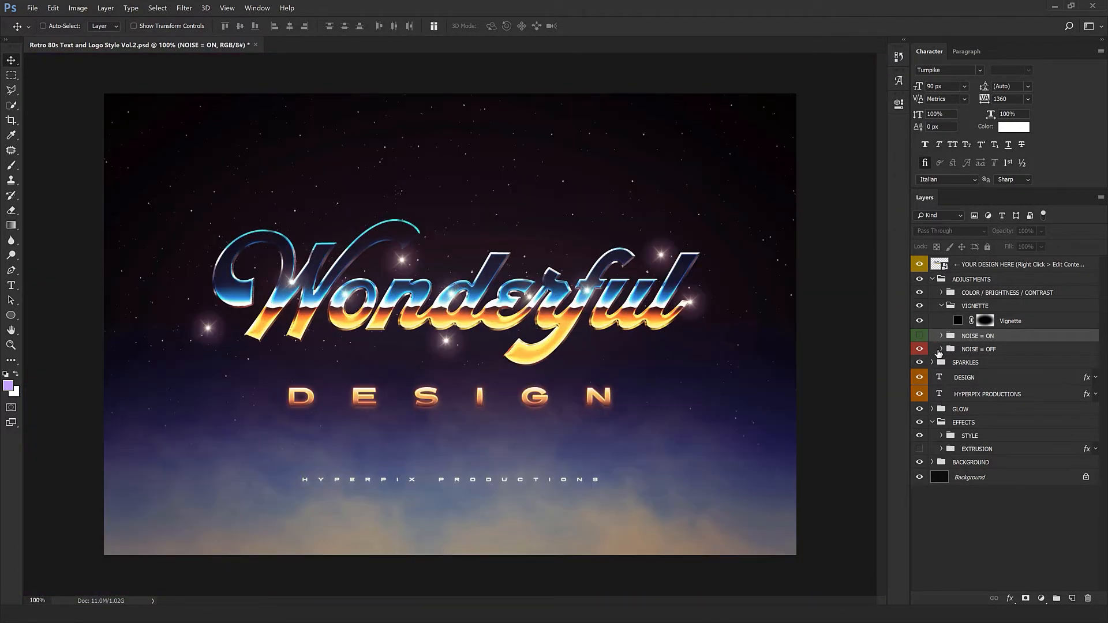
# Hide the NOISE = OFF group and show the NOISE = ON group again.
pyautogui.click(918, 349)
pyautogui.click(918, 337)
pyautogui.click(918, 337)
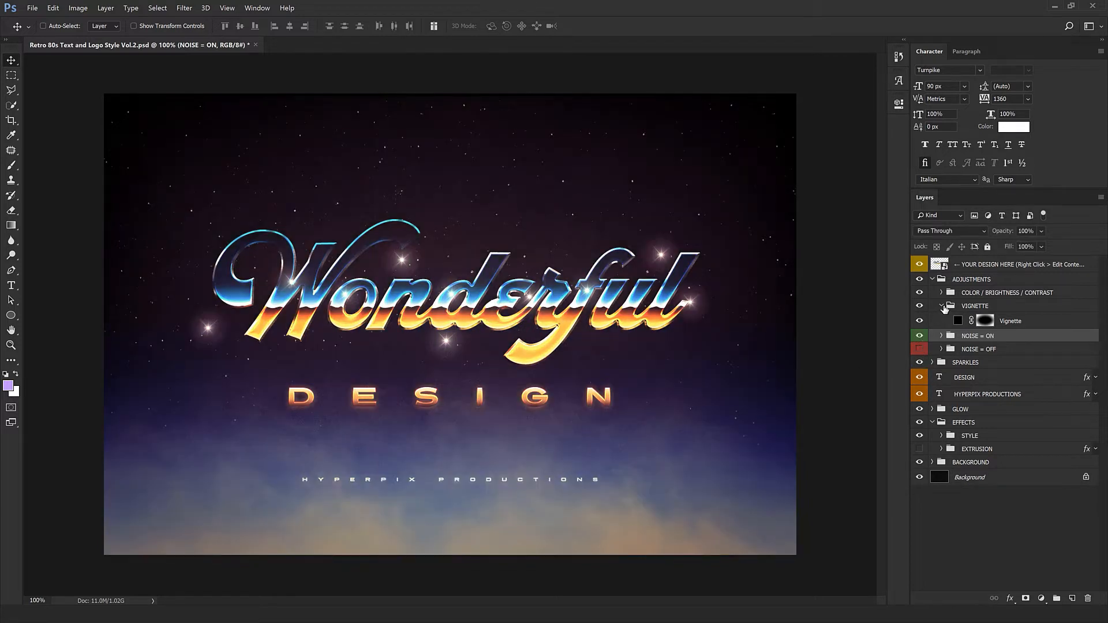
# Move the first Sparkle group to a new spot beside the title lettering.
pyautogui.click(941, 306)
pyautogui.click(933, 281)
pyautogui.click(933, 281)
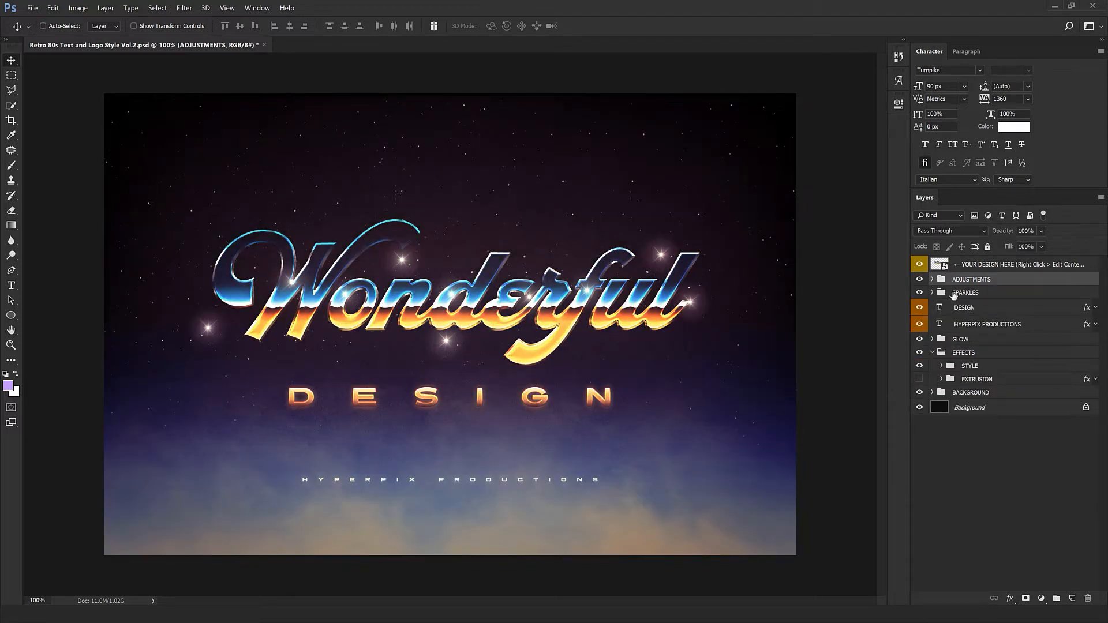
pyautogui.click(933, 296)
pyautogui.click(932, 294)
pyautogui.click(971, 307)
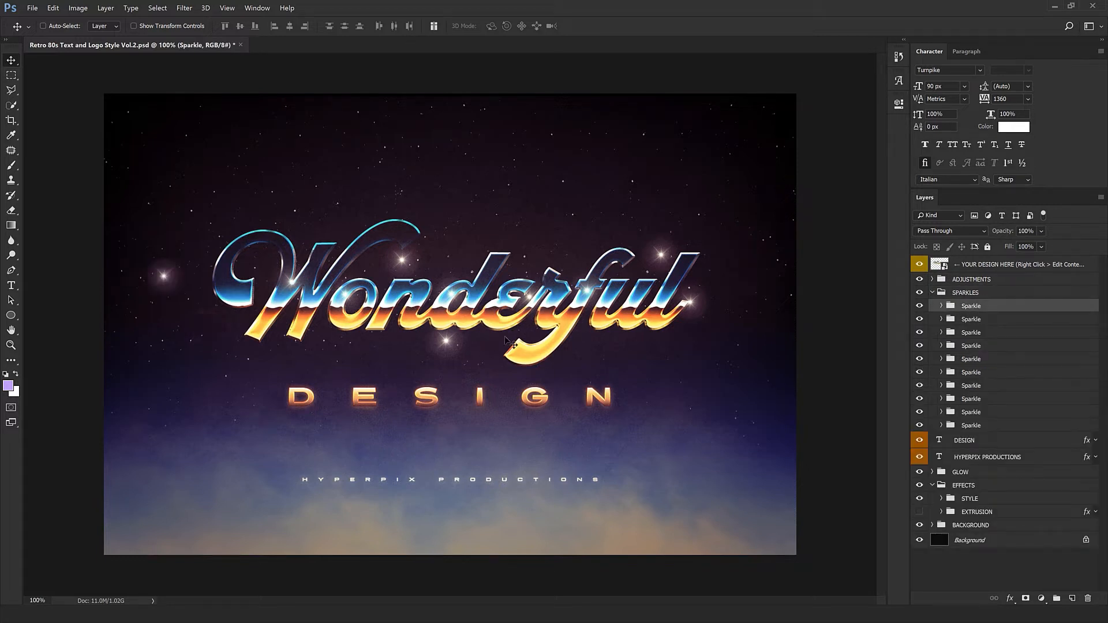
pyautogui.moveTo(440, 410); pyautogui.dragTo(318, 351)
pyautogui.hotkey('ctrl', '+')
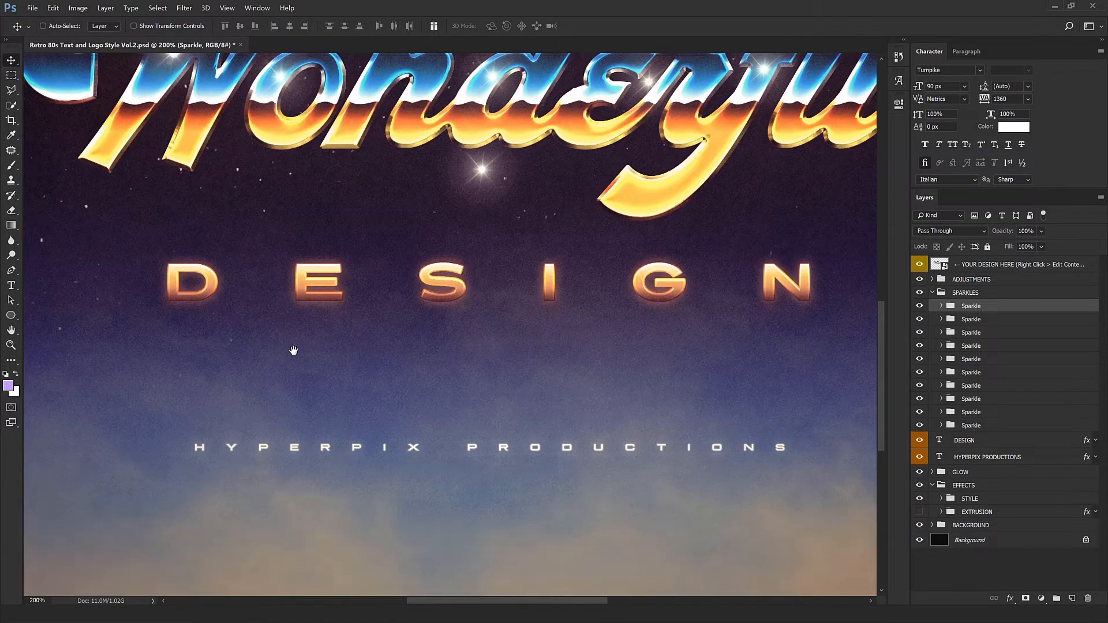
pyautogui.moveTo(139, 75); pyautogui.dragTo(385, 417)
pyautogui.moveTo(375, 402)
pyautogui.mouseDown()
pyautogui.moveTo(355, 399)
pyautogui.moveTo(365, 392)
pyautogui.mouseUp()
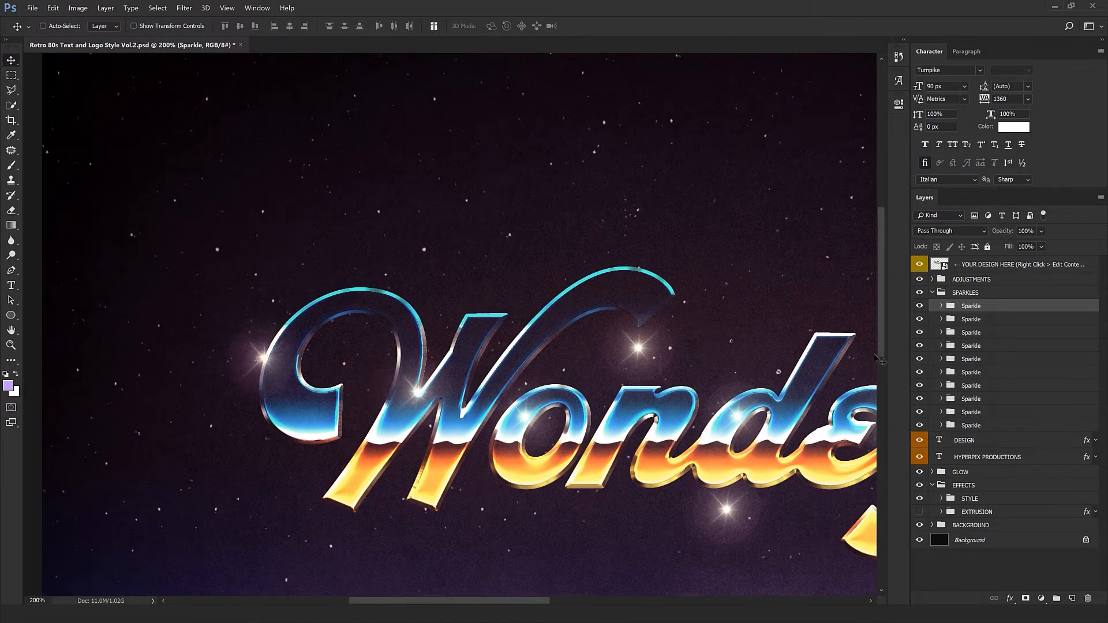
pyautogui.moveTo(638, 395); pyautogui.dragTo(262, 333)
pyautogui.hotkey('ctrl', '-')
# Select four more Sparkle groups and drag each to a new position around the lettering.
pyautogui.click(975, 322)
pyautogui.moveTo(319, 424); pyautogui.dragTo(385, 445)
pyautogui.click(974, 333)
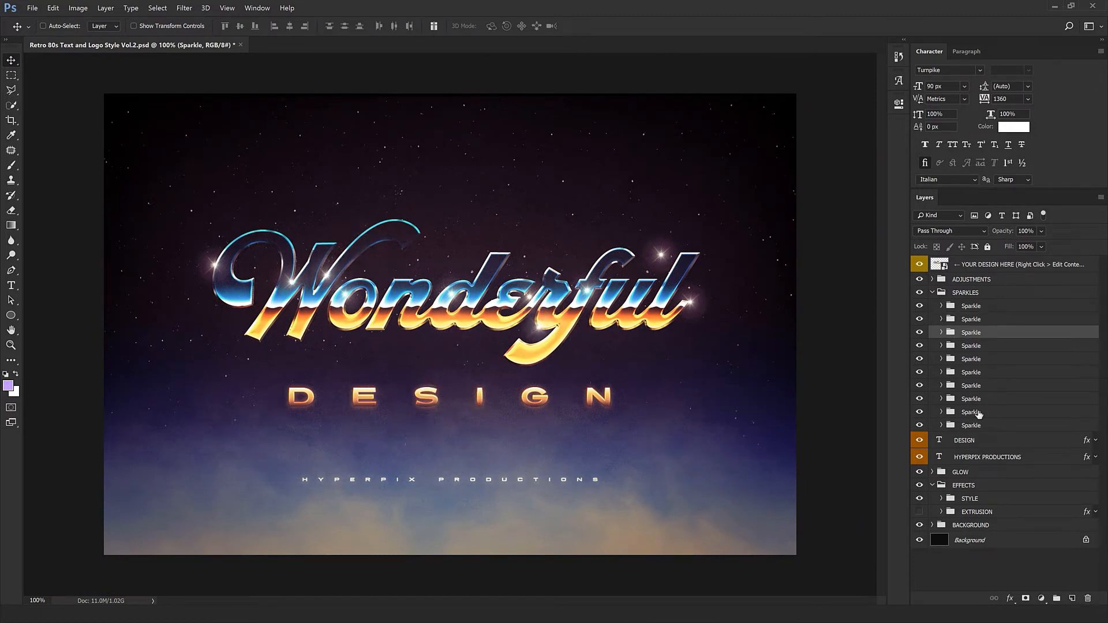
pyautogui.click(986, 351)
pyautogui.moveTo(496, 447); pyautogui.dragTo(530, 453)
pyautogui.click(974, 359)
pyautogui.moveTo(402, 416); pyautogui.dragTo(354, 425)
pyautogui.click(976, 374)
pyautogui.moveTo(631, 377); pyautogui.dragTo(604, 393)
# Select one sparkle directly from the canvas and delete its Sparkle group.
pyautogui.rightClick(662, 254)
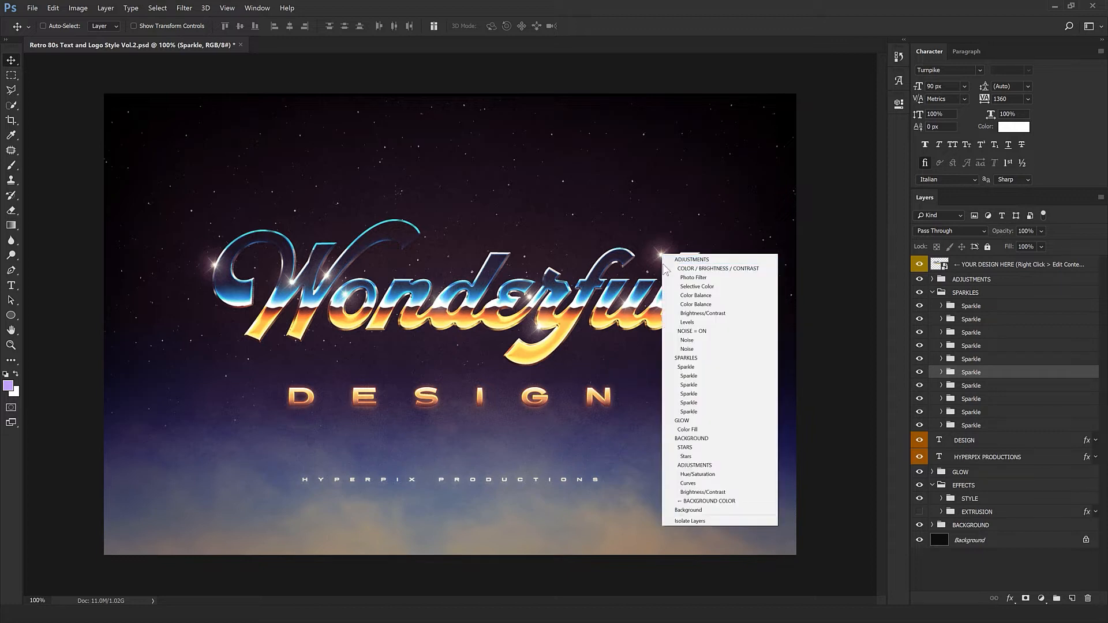
pyautogui.click(702, 367)
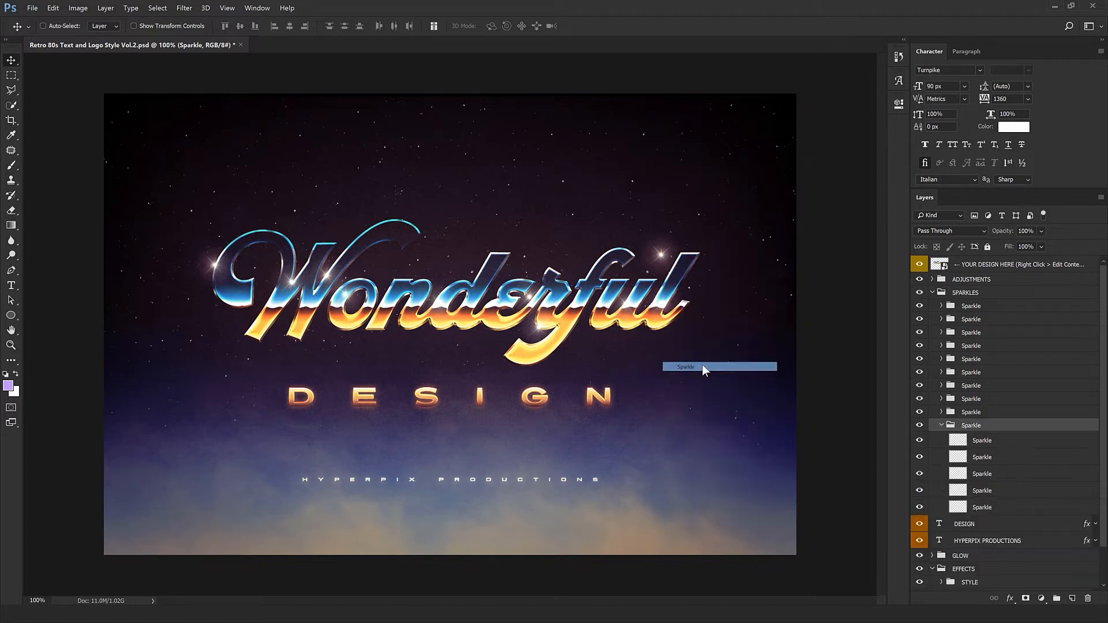
pyautogui.click(1087, 599)
pyautogui.click(528, 230)
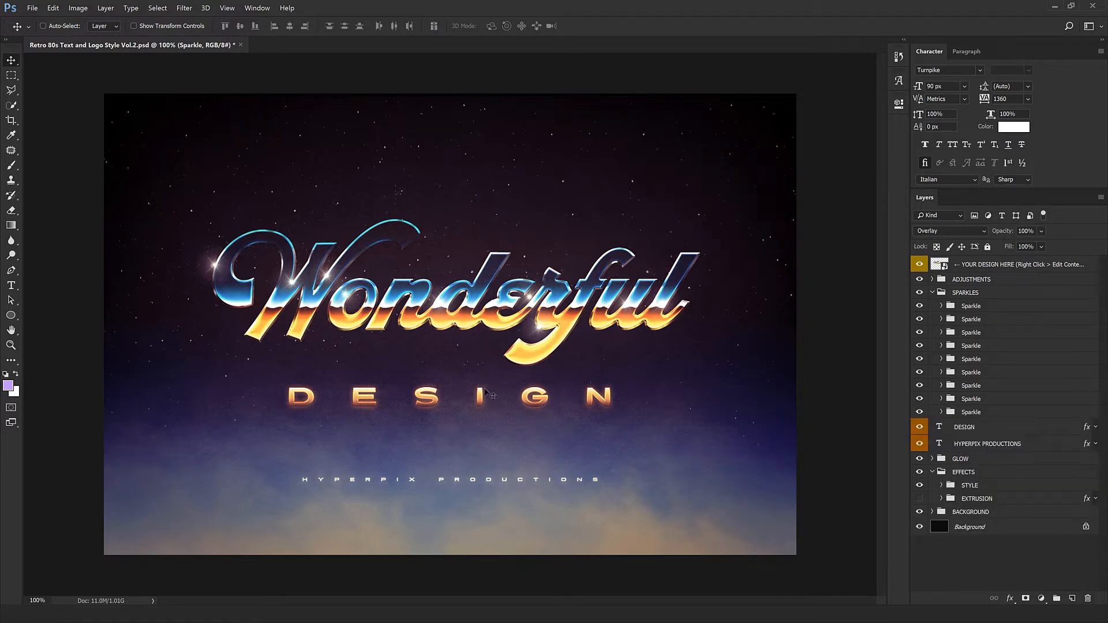
# Collapse the SPARKLES group and select the HYPERPIX PRODUCTIONS text layer.
pyautogui.click(930, 294)
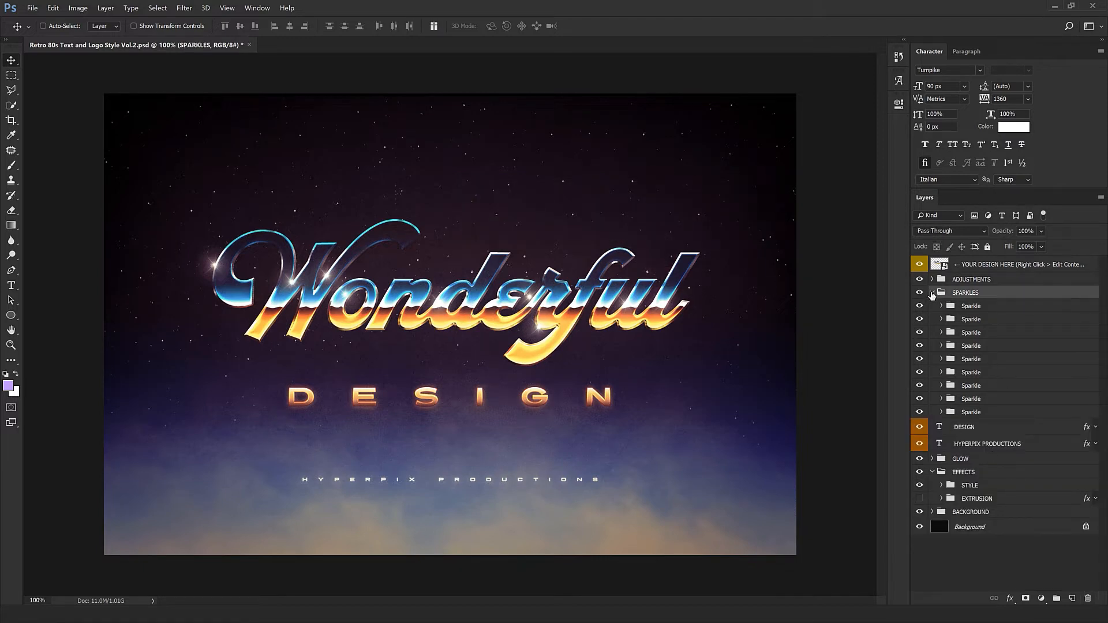
pyautogui.click(931, 292)
pyautogui.click(942, 309)
pyautogui.click(942, 326)
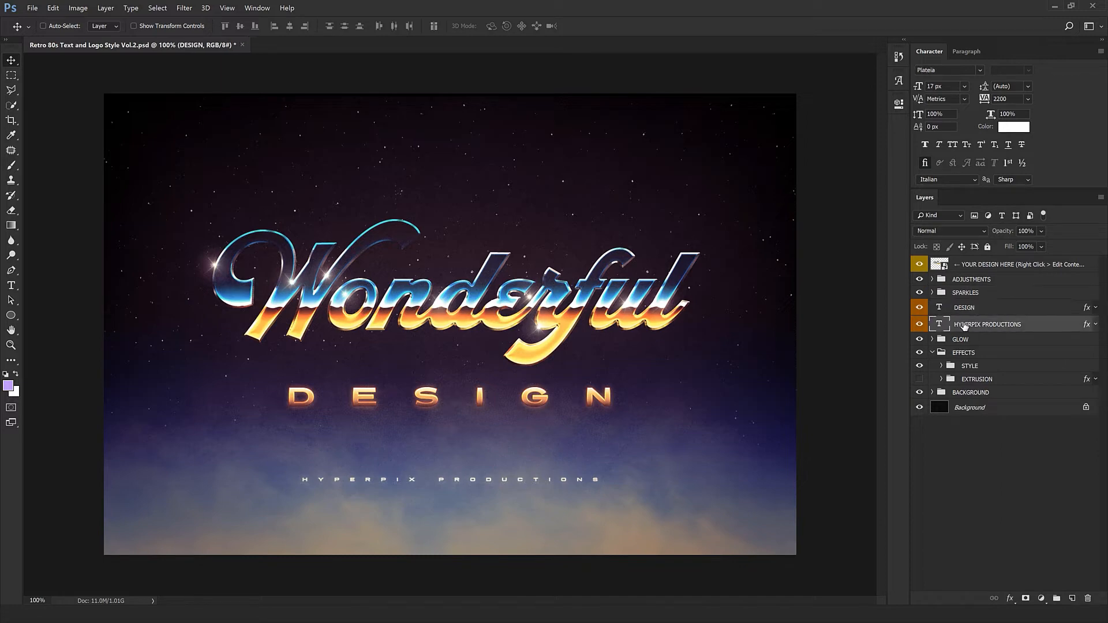
pyautogui.doubleClick(943, 325)
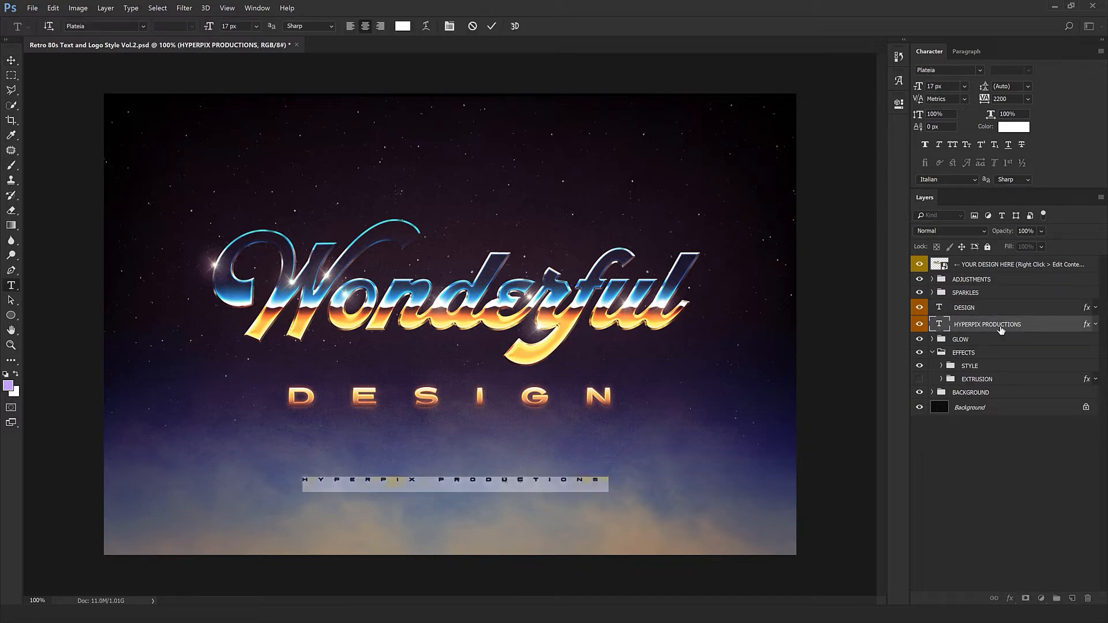
pyautogui.click(502, 485)
pyautogui.moveTo(414, 478); pyautogui.dragTo(651, 480)
pyautogui.write('12213343')
pyautogui.press('Escape')
# Try moving the HYPERPIX PRODUCTIONS line upward, then undo the move.
pyautogui.press('v')
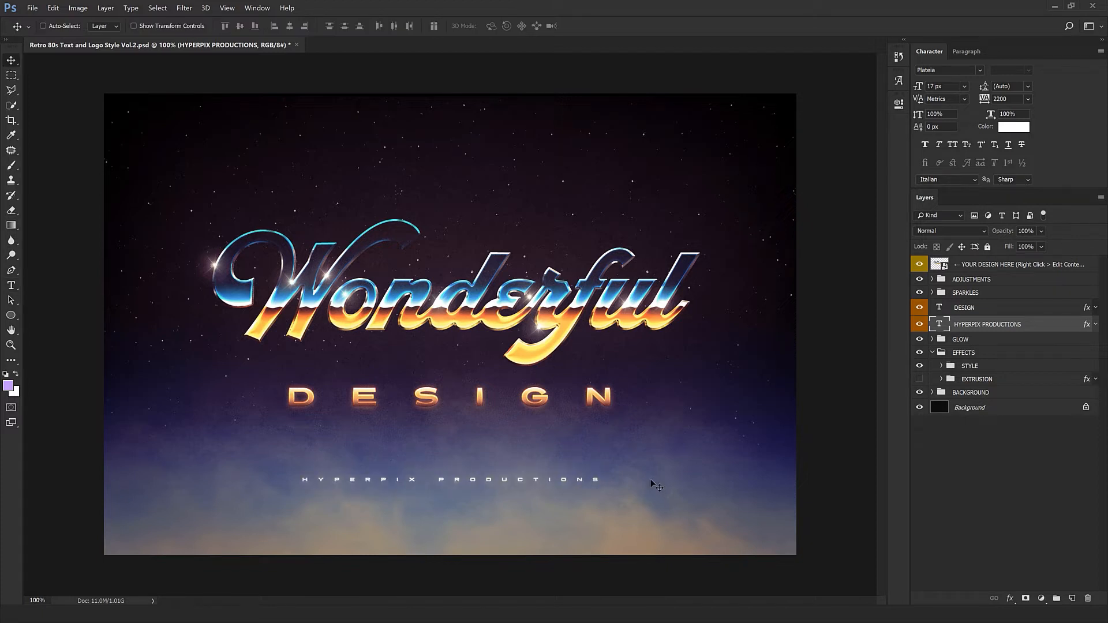
pyautogui.moveTo(489, 533); pyautogui.dragTo(495, 453)
pyautogui.hotkey('ctrl', 'z')
# Expand the GLOW group and toggle its two Color Fill layers to compare the glow.
pyautogui.click(945, 340)
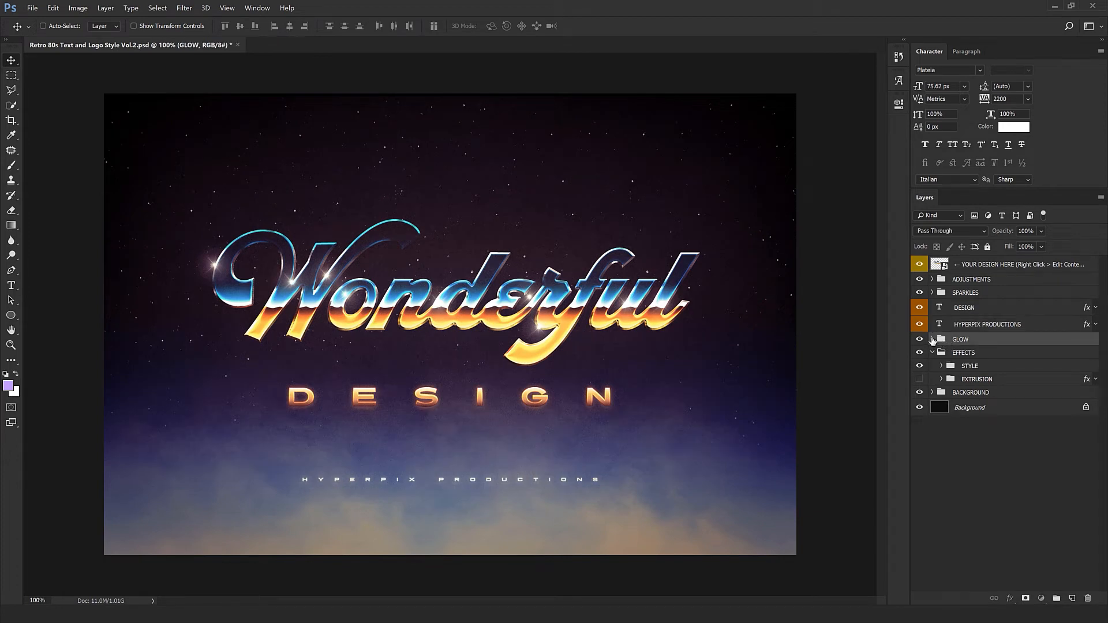
pyautogui.click(932, 339)
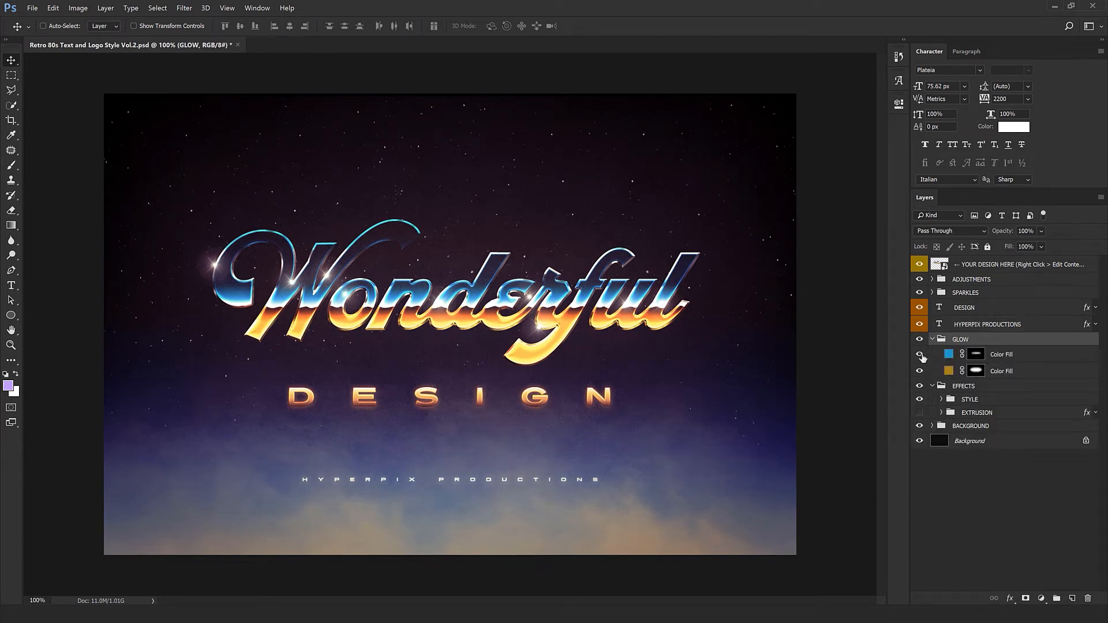
pyautogui.click(919, 354)
pyautogui.click(920, 355)
pyautogui.click(920, 372)
pyautogui.click(932, 340)
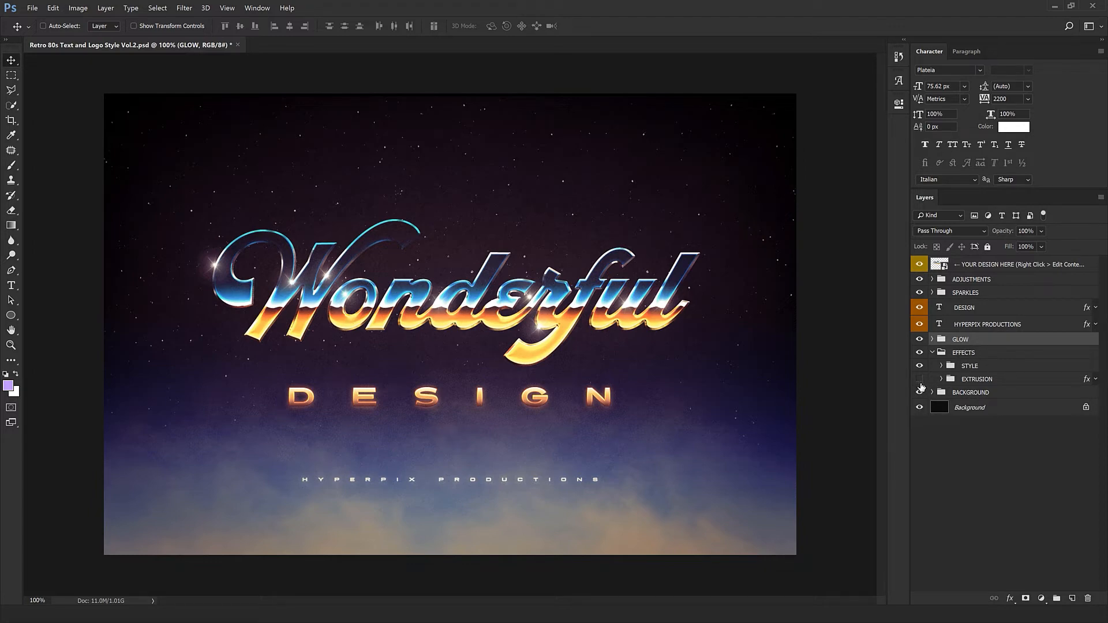
# Expand the BACKGROUND group and toggle the SMOKE and STARS layers' visibility.
pyautogui.click(932, 392)
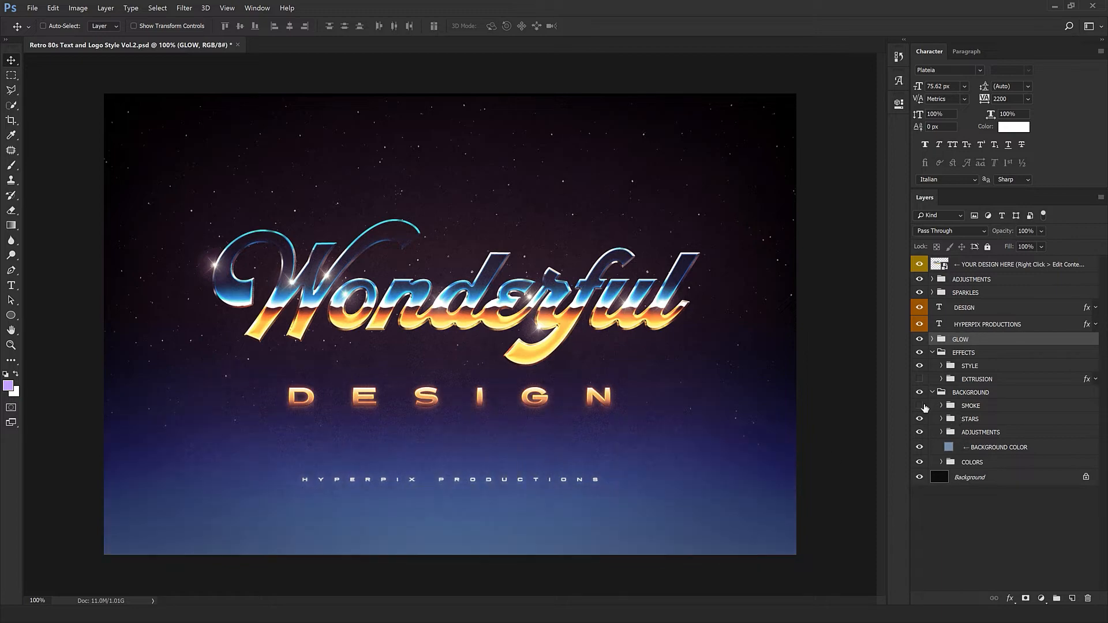
pyautogui.click(920, 406)
pyautogui.click(919, 420)
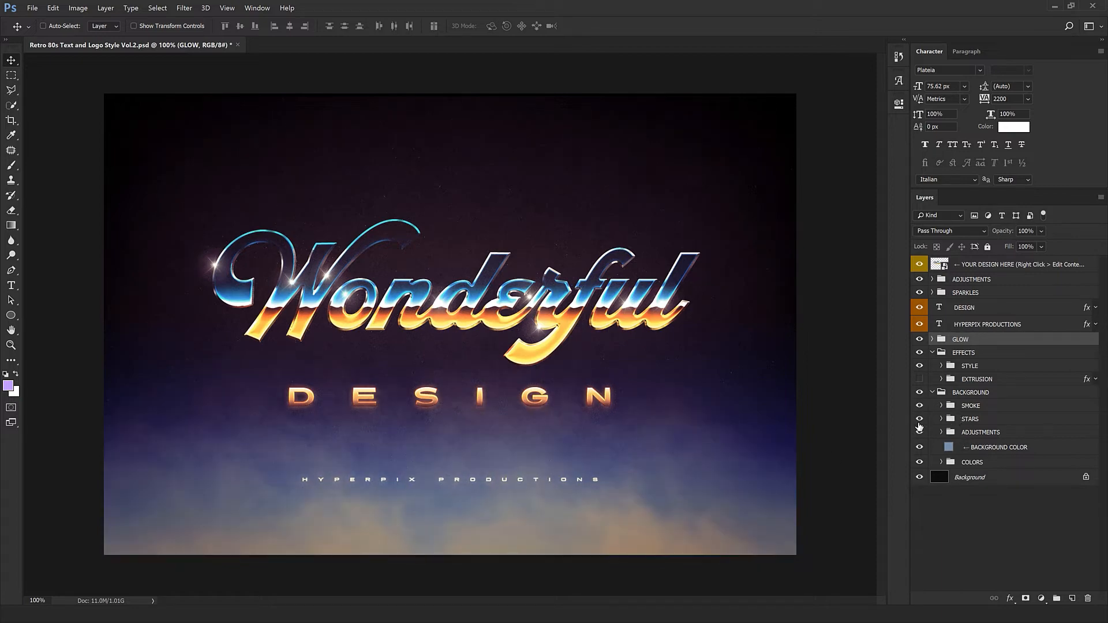
pyautogui.doubleClick(949, 448)
pyautogui.moveTo(899, 463); pyautogui.dragTo(900, 474)
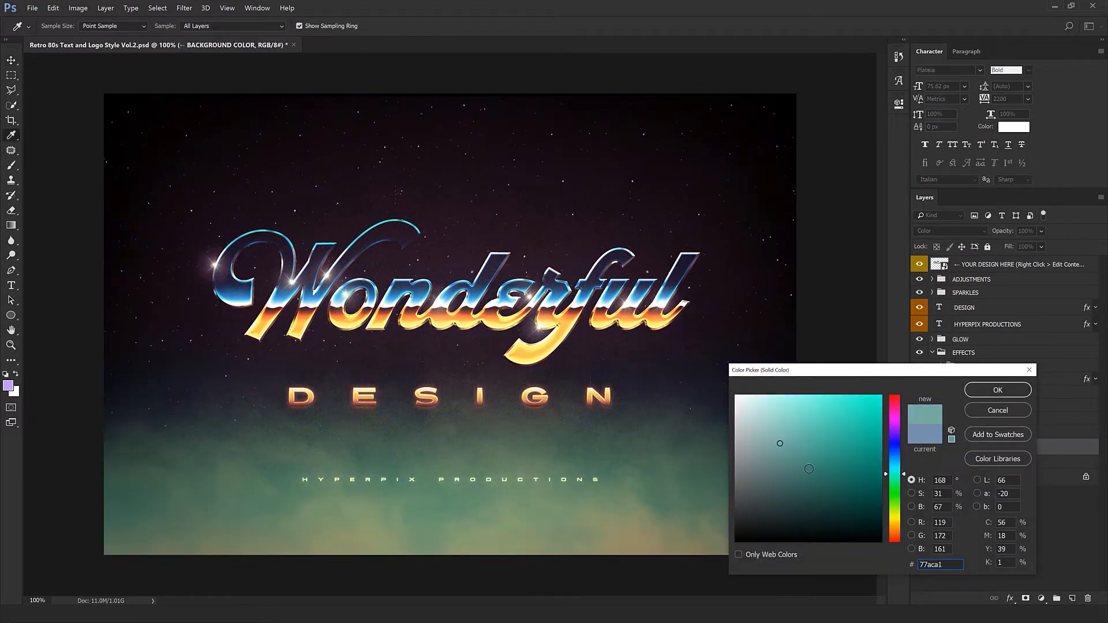
pyautogui.click(893, 527)
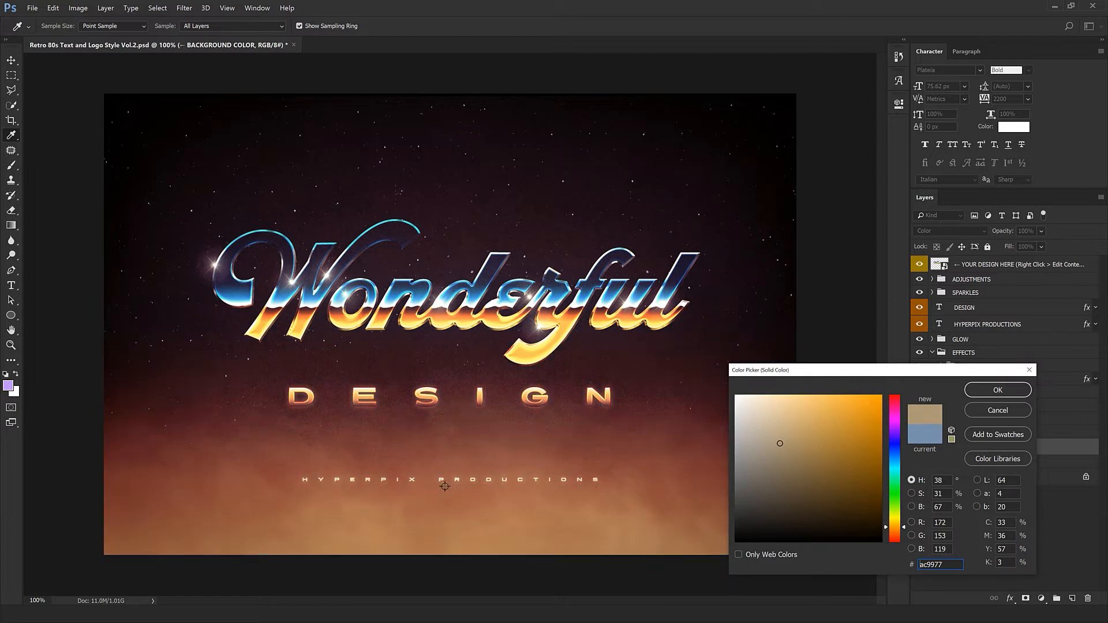
pyautogui.click(632, 471)
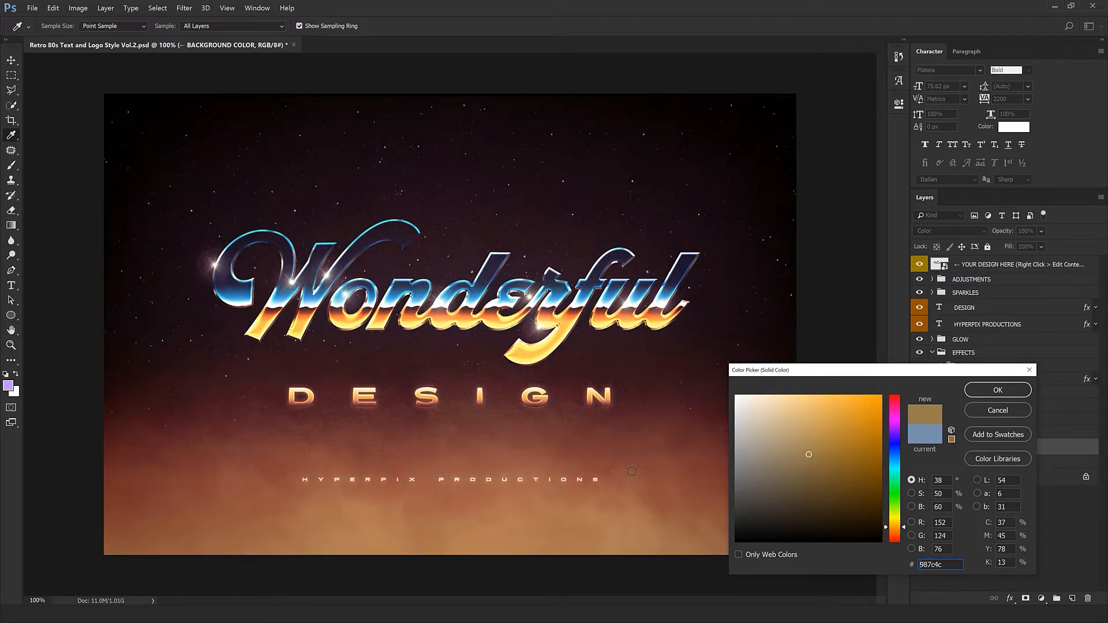
pyautogui.click(995, 408)
# Try dragging the COLORS group's content downward, then undo it.
pyautogui.click(943, 462)
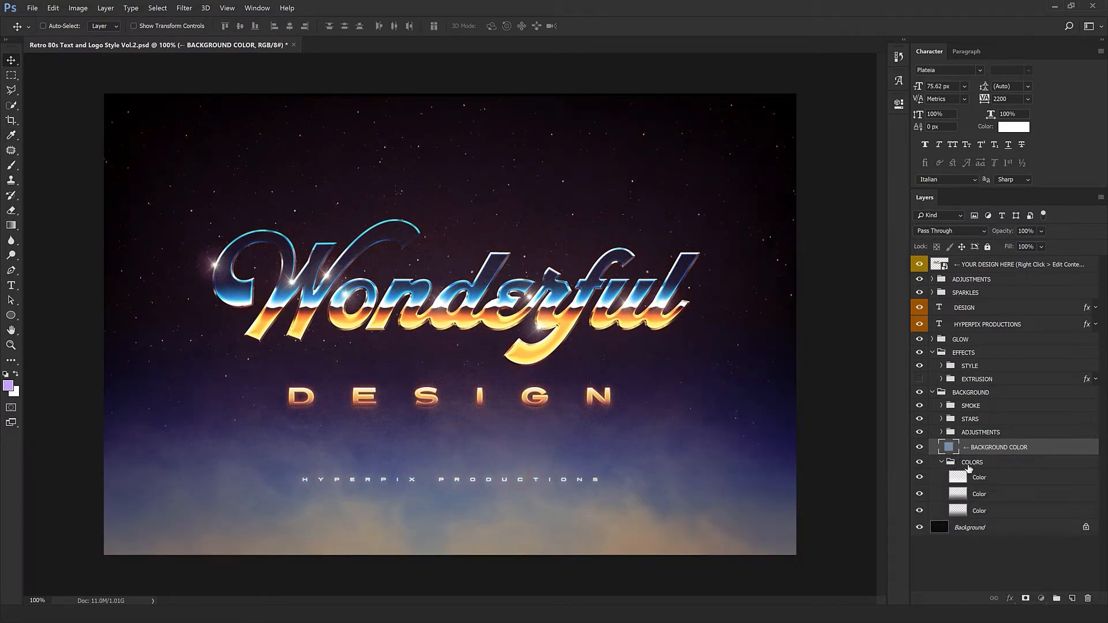
pyautogui.click(972, 462)
pyautogui.moveTo(511, 460); pyautogui.dragTo(486, 560)
pyautogui.hotkey('ctrl', 'z')
# Preview the lettering on transparency by hiding the background layers and the noise groups.
pyautogui.click(941, 462)
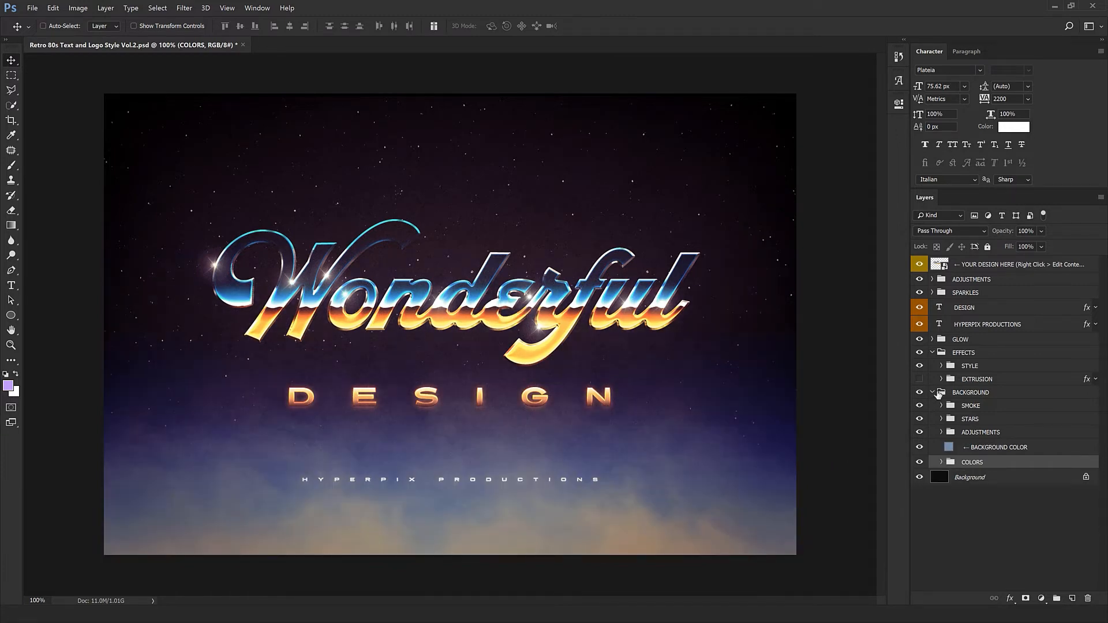
pyautogui.click(935, 392)
pyautogui.click(933, 393)
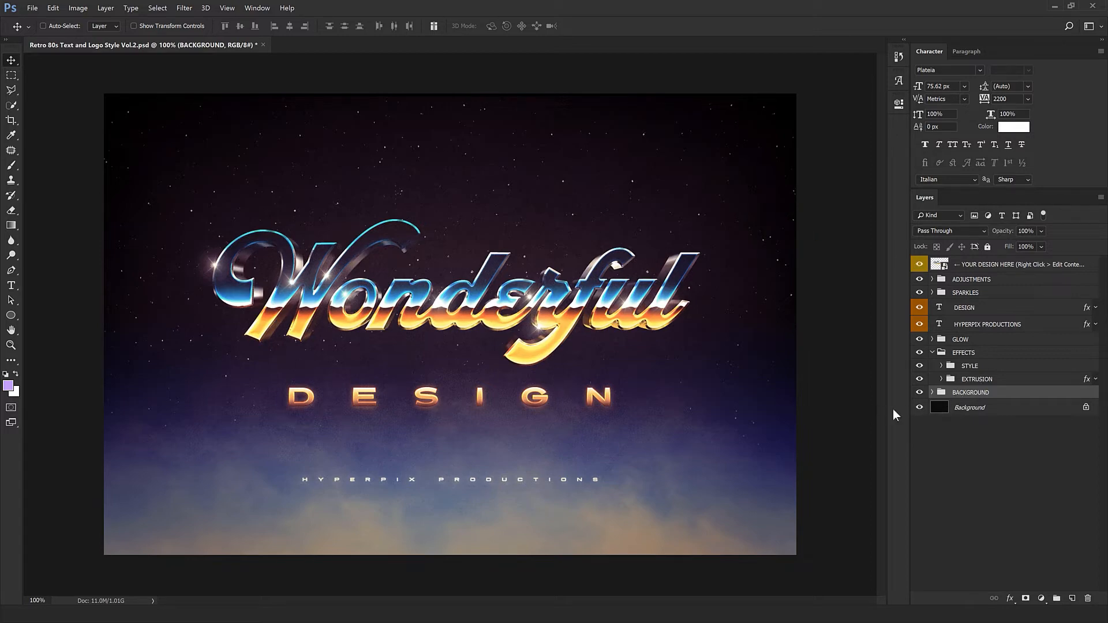
pyautogui.moveTo(922, 408); pyautogui.dragTo(920, 393)
pyautogui.click(932, 279)
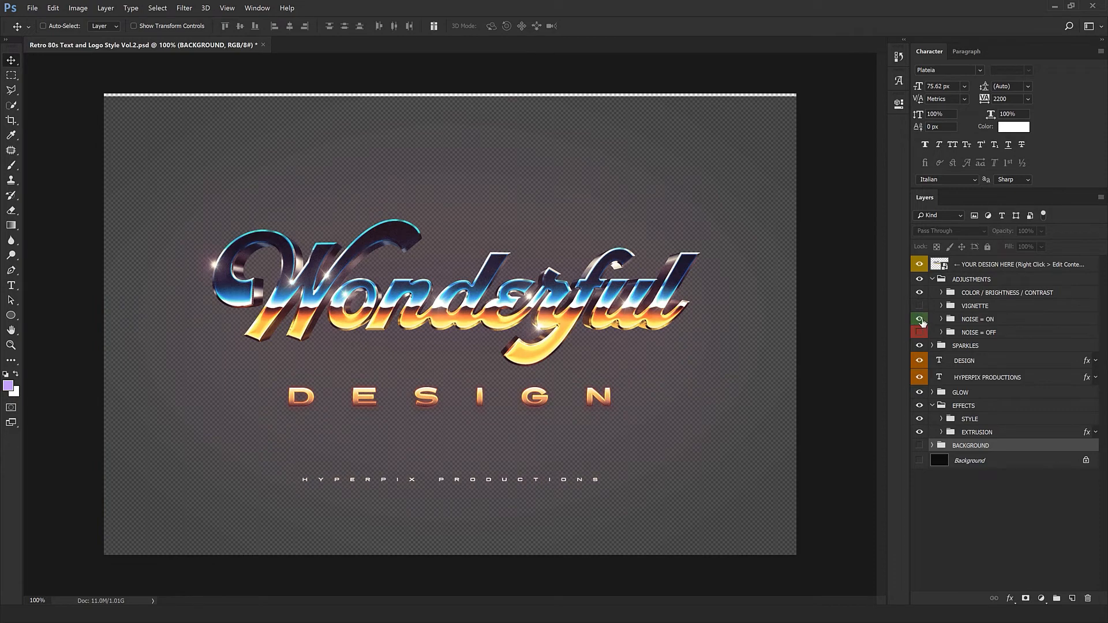
pyautogui.click(920, 320)
pyautogui.click(920, 332)
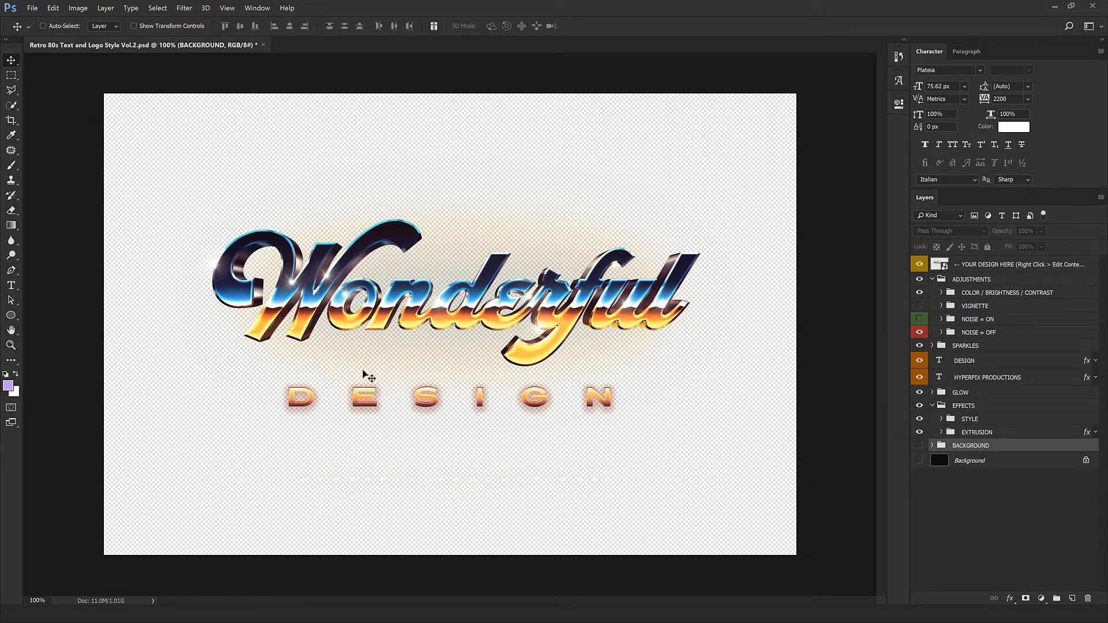
# Show both background layers again and collapse the ADJUSTMENTS group.
pyautogui.moveTo(919, 445); pyautogui.dragTo(920, 470)
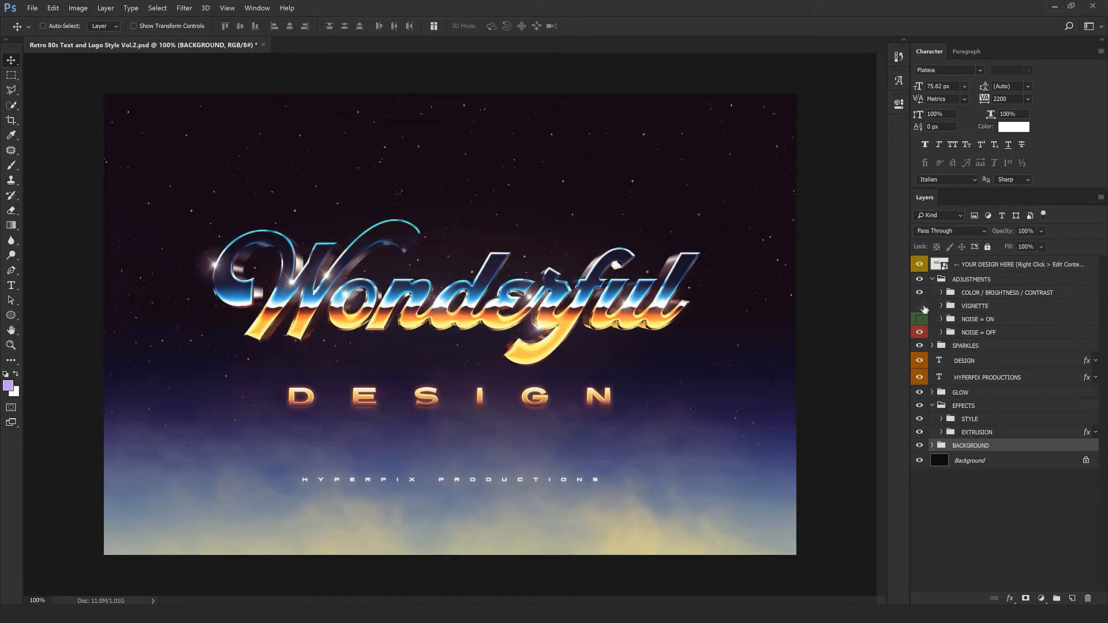
pyautogui.click(939, 293)
pyautogui.click(932, 280)
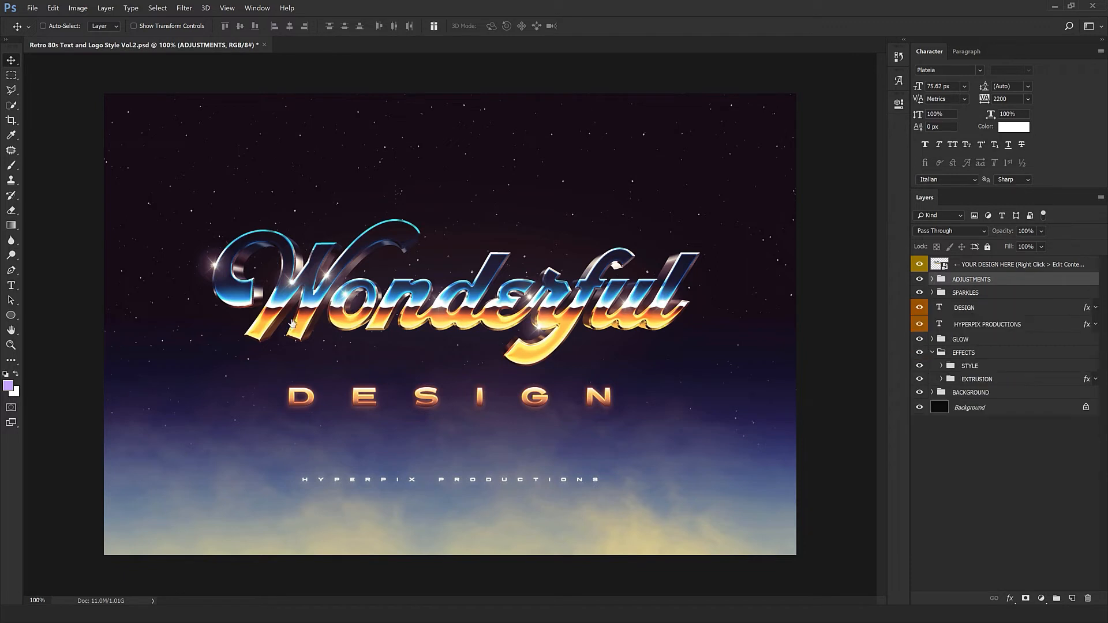
# Open the YOUR DESIGN HERE smart object's contents and bring the Logo.png HONDA logo into it.
pyautogui.click(1006, 267)
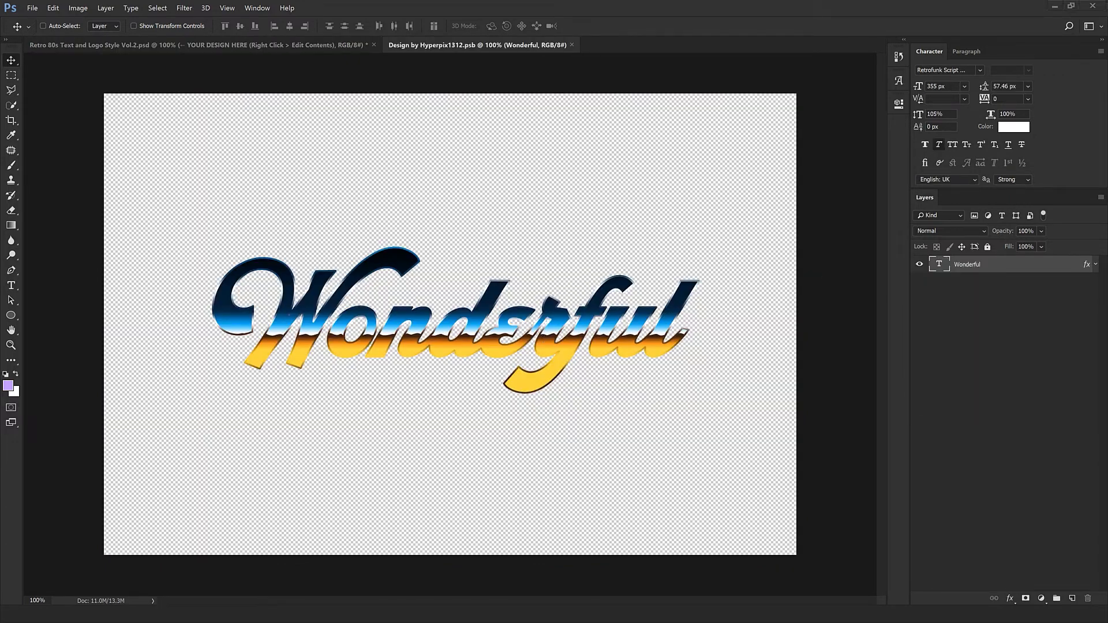
pyautogui.hotkey('alt', 'Tab')
pyautogui.moveTo(107, 67); pyautogui.dragTo(583, 47)
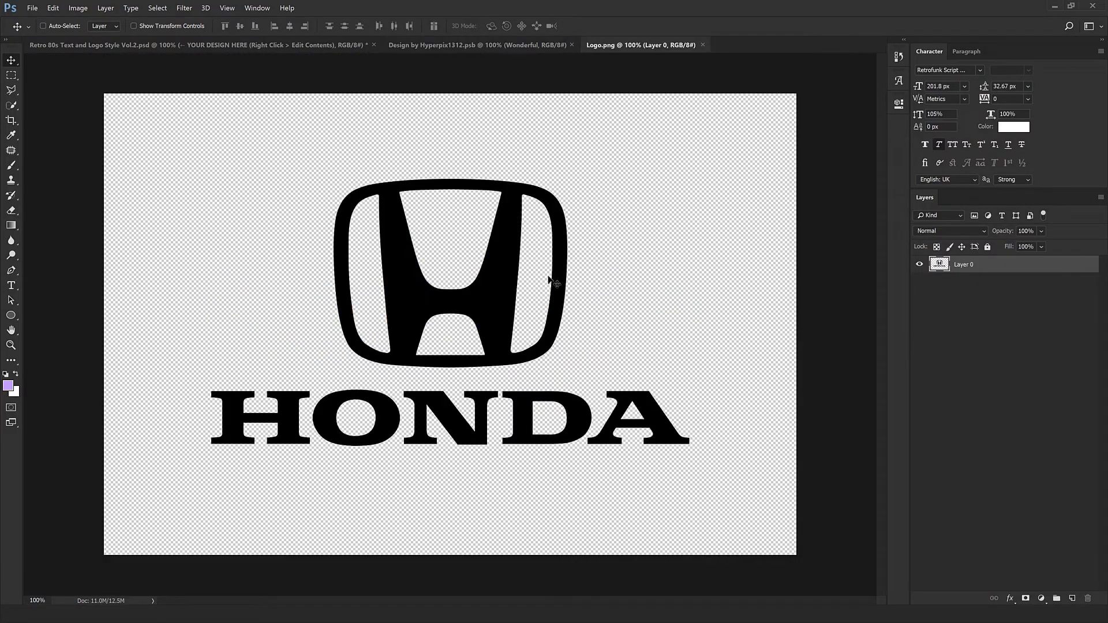
pyautogui.moveTo(551, 277); pyautogui.dragTo(472, 446)
pyautogui.moveTo(445, 344); pyautogui.dragTo(446, 348)
pyautogui.moveTo(497, 240); pyautogui.dragTo(535, 431)
# Select the logo layer and cut the H emblem onto its own layer using a marquee selection.
pyautogui.click(1018, 283)
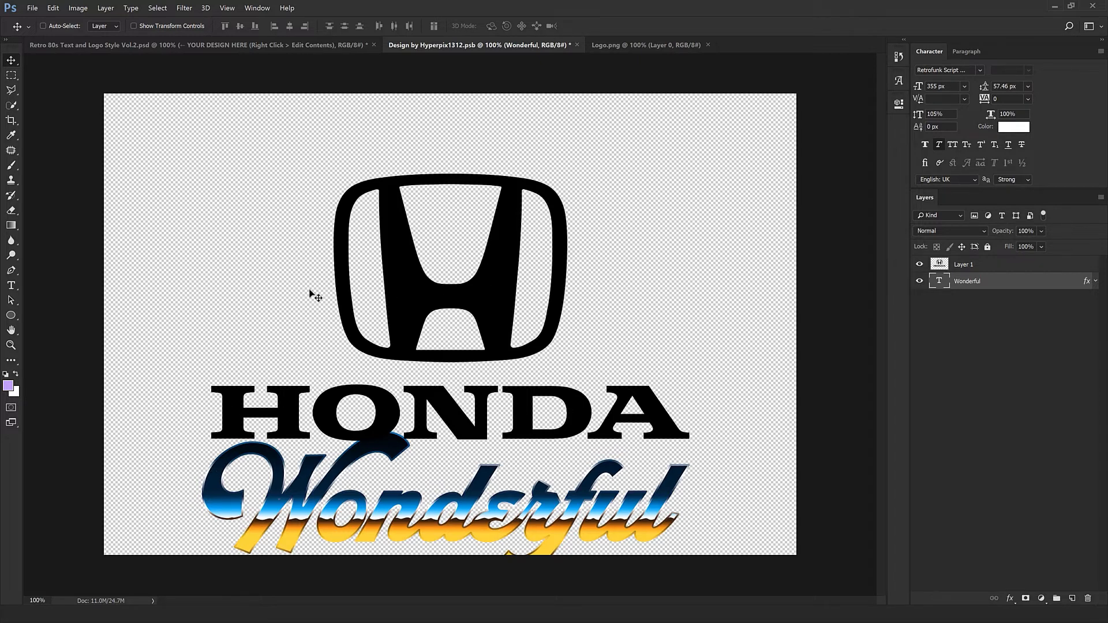
pyautogui.click(1000, 267)
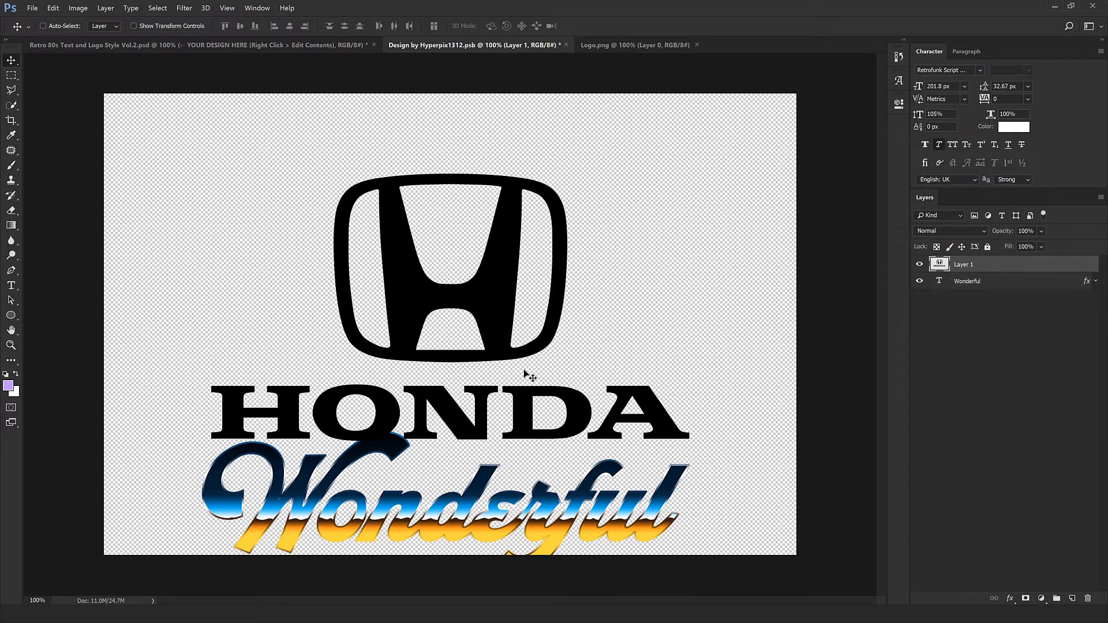
pyautogui.click(11, 77)
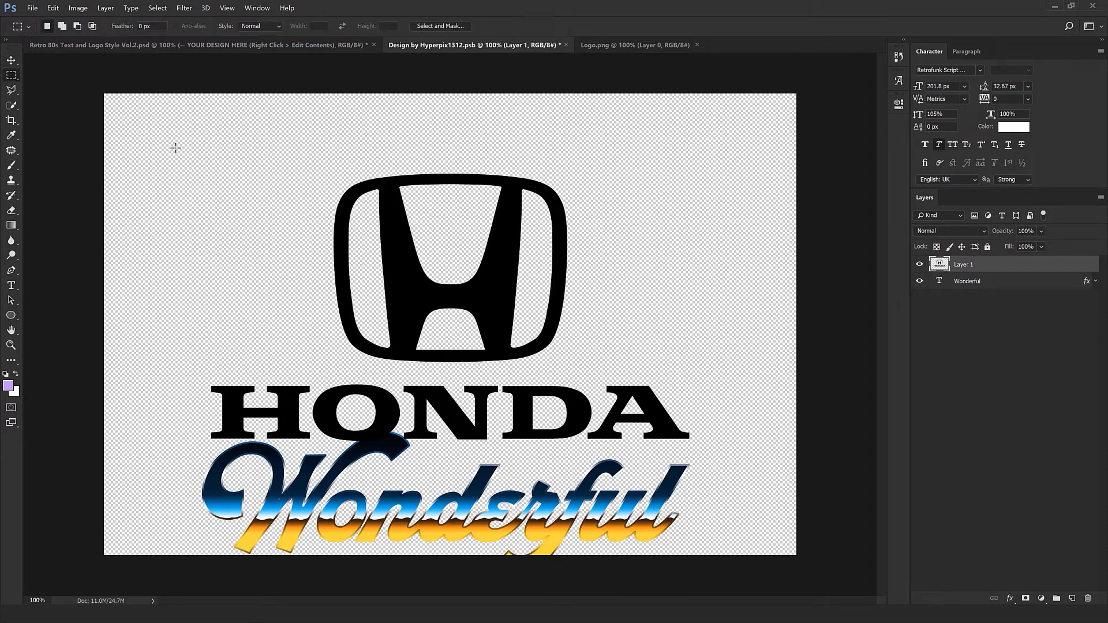
pyautogui.moveTo(179, 125); pyautogui.dragTo(732, 369)
pyautogui.press('v')
pyautogui.hotkey('ctrl', 'shift', 'j')
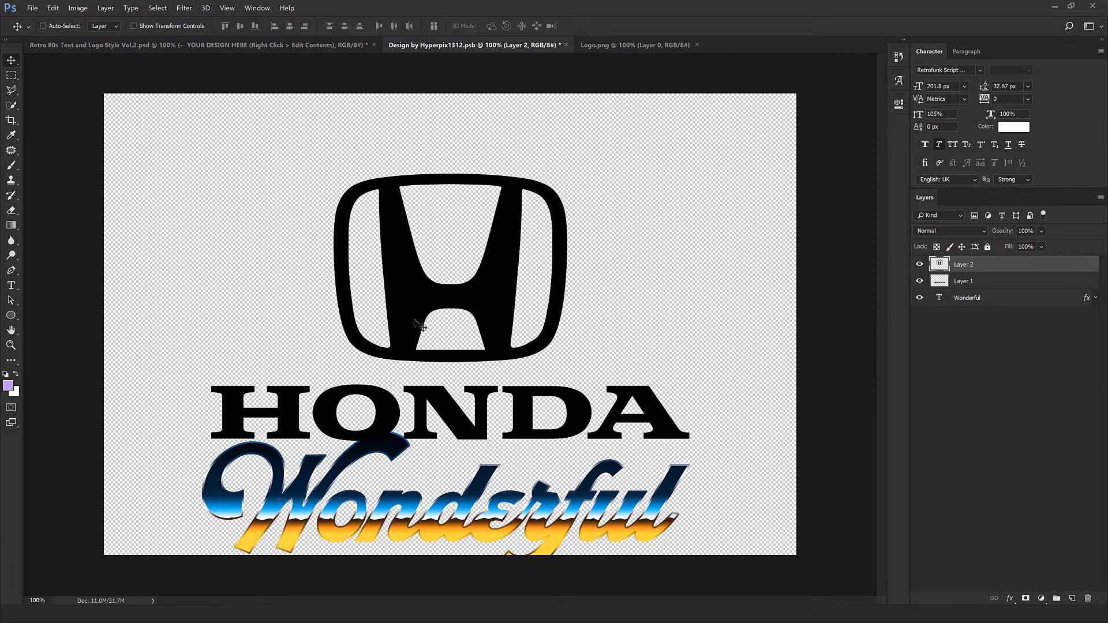
# Toggle both logo layers' visibility to check the split, and select the Wonderful text layer.
pyautogui.click(919, 263)
pyautogui.click(919, 280)
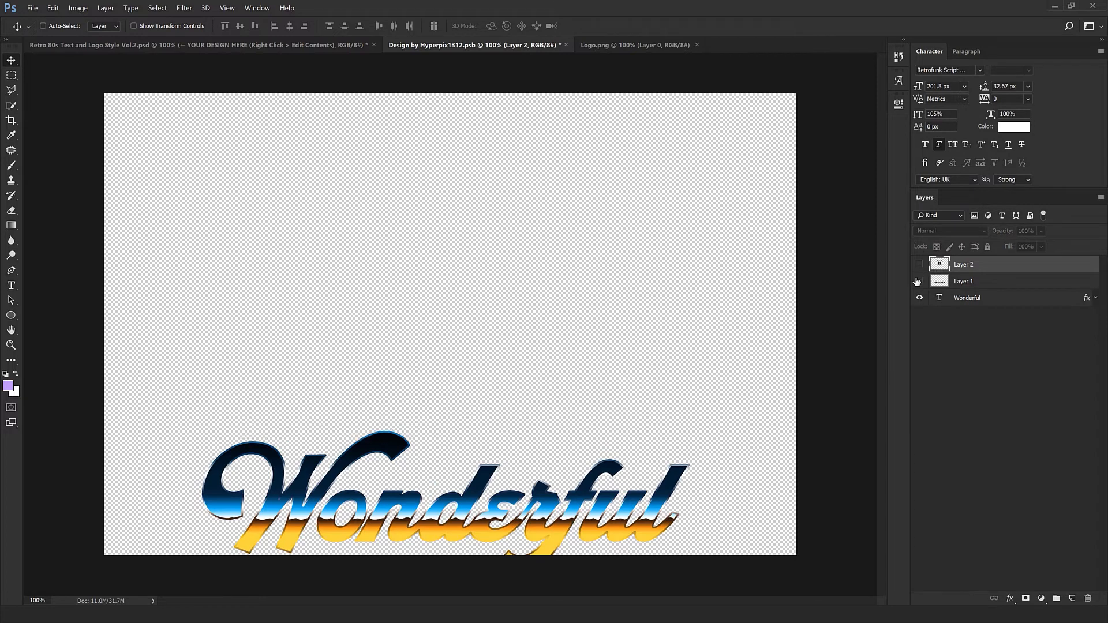
pyautogui.click(919, 280)
pyautogui.click(919, 263)
pyautogui.click(1007, 299)
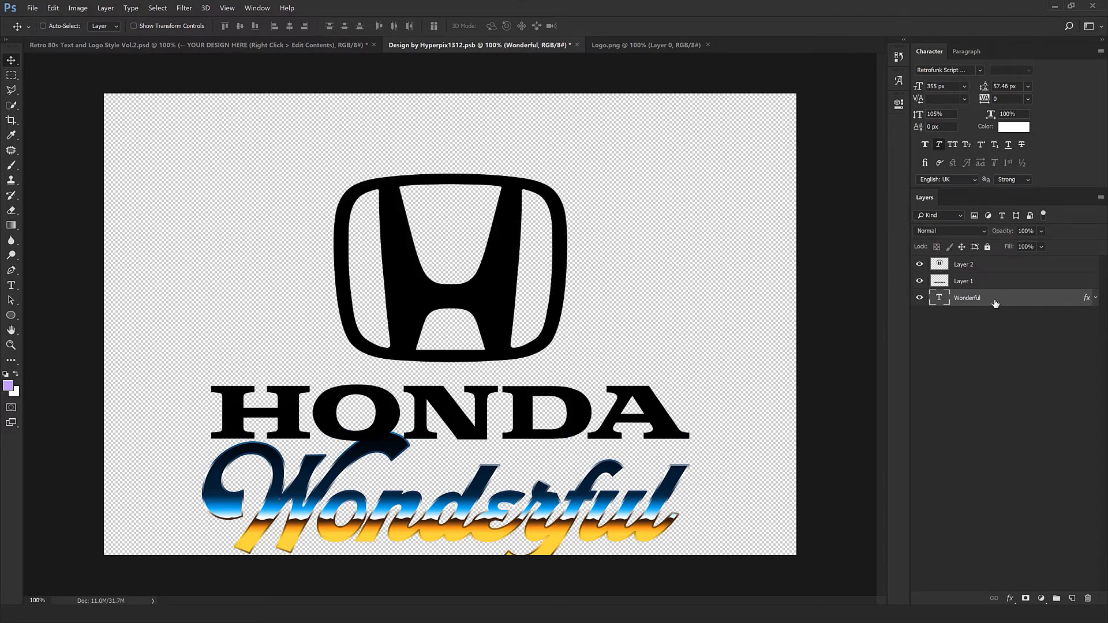
# Copy the Wonderful text layer's layer styles and delete that text layer.
pyautogui.rightClick(1036, 299)
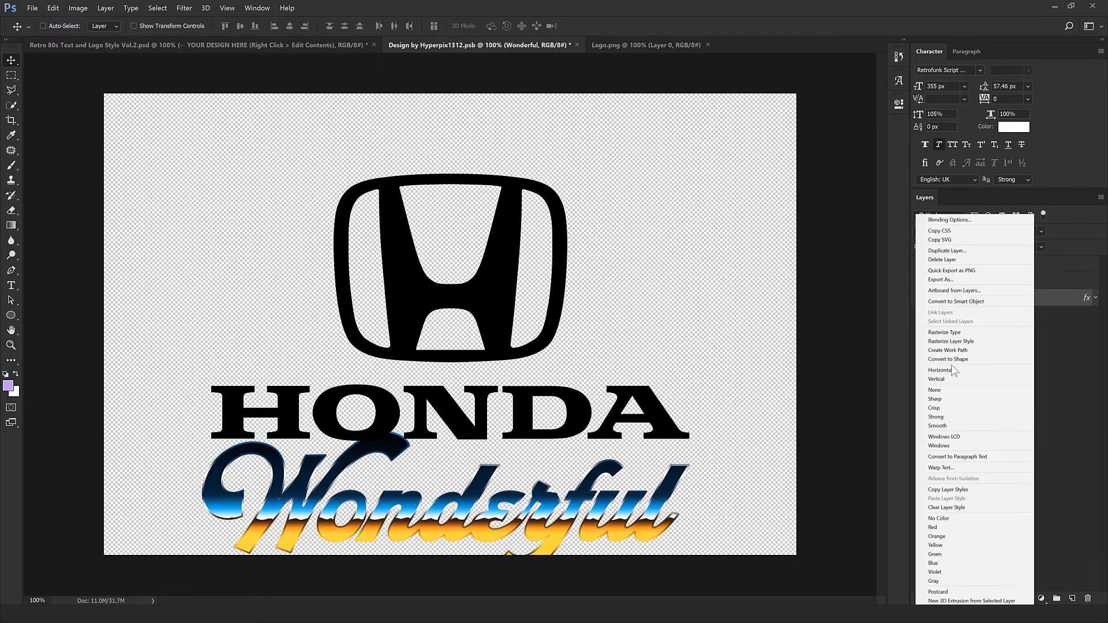
pyautogui.click(942, 490)
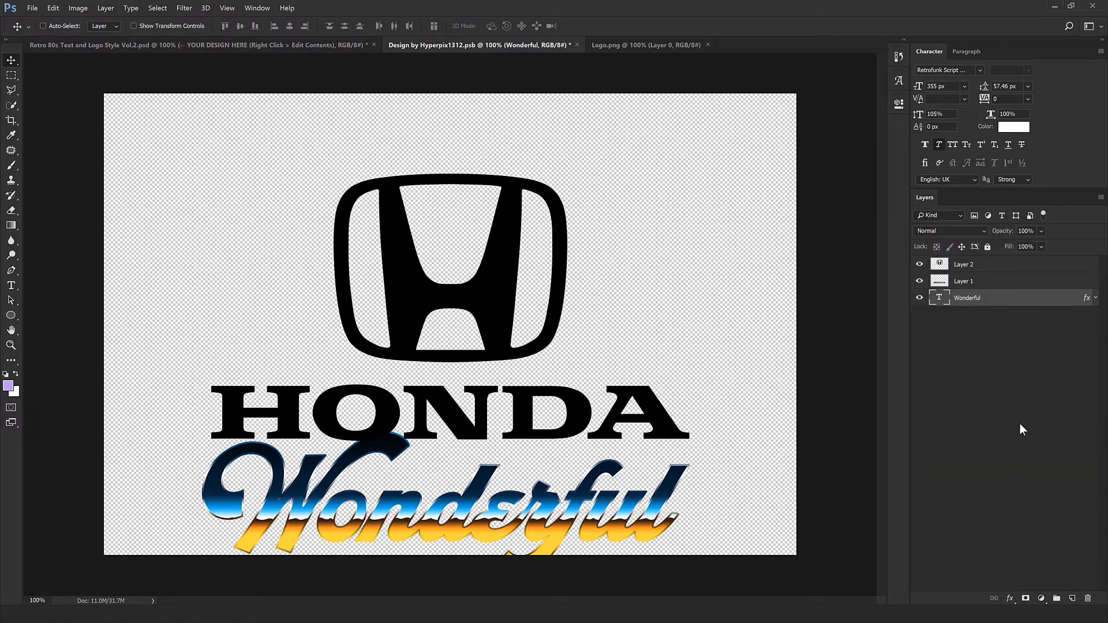
pyautogui.click(1088, 599)
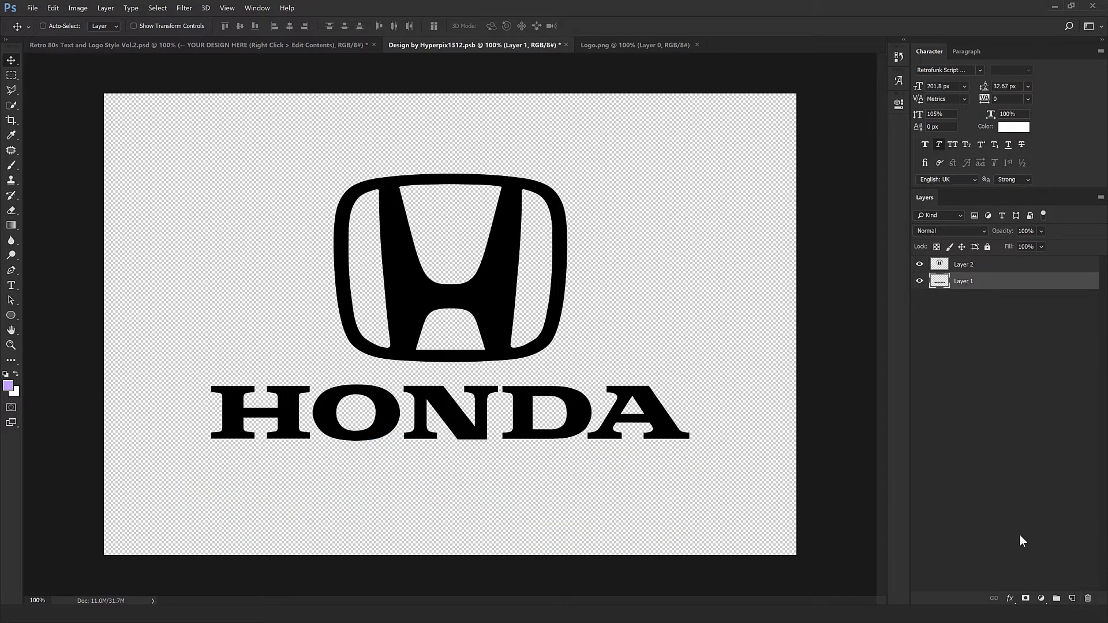
# Paste the copied layer style onto both logo layers.
pyautogui.keyDown('shift'); pyautogui.click(1006, 268); pyautogui.keyUp('shift')
pyautogui.rightClick(1021, 270)
pyautogui.click(958, 426)
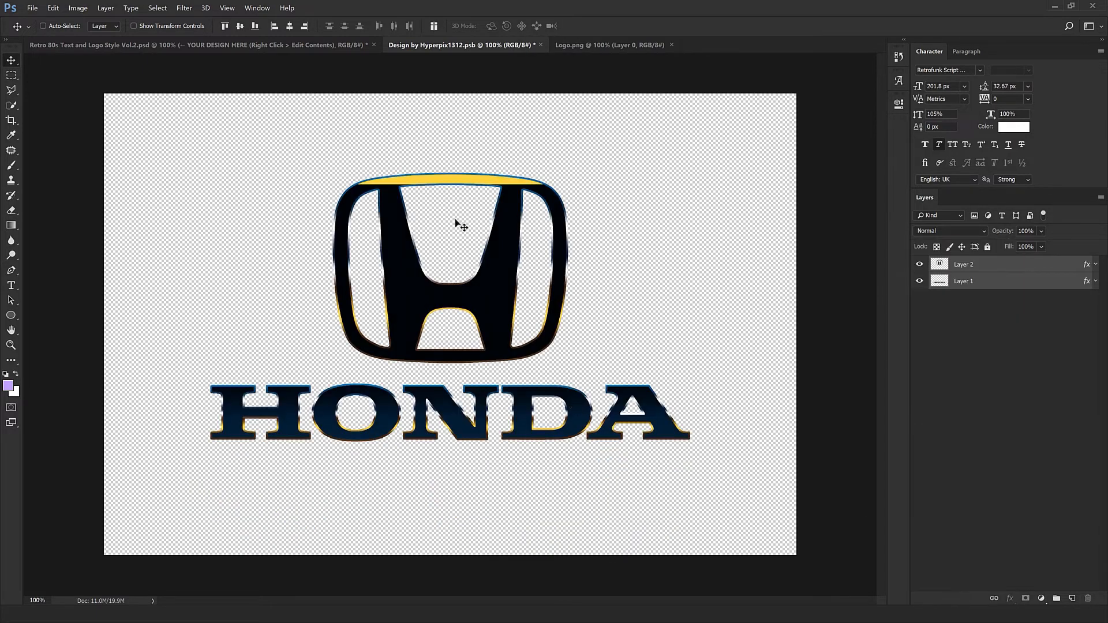
pyautogui.keyDown('ctrl'); pyautogui.click(659, 266); pyautogui.keyUp('ctrl')
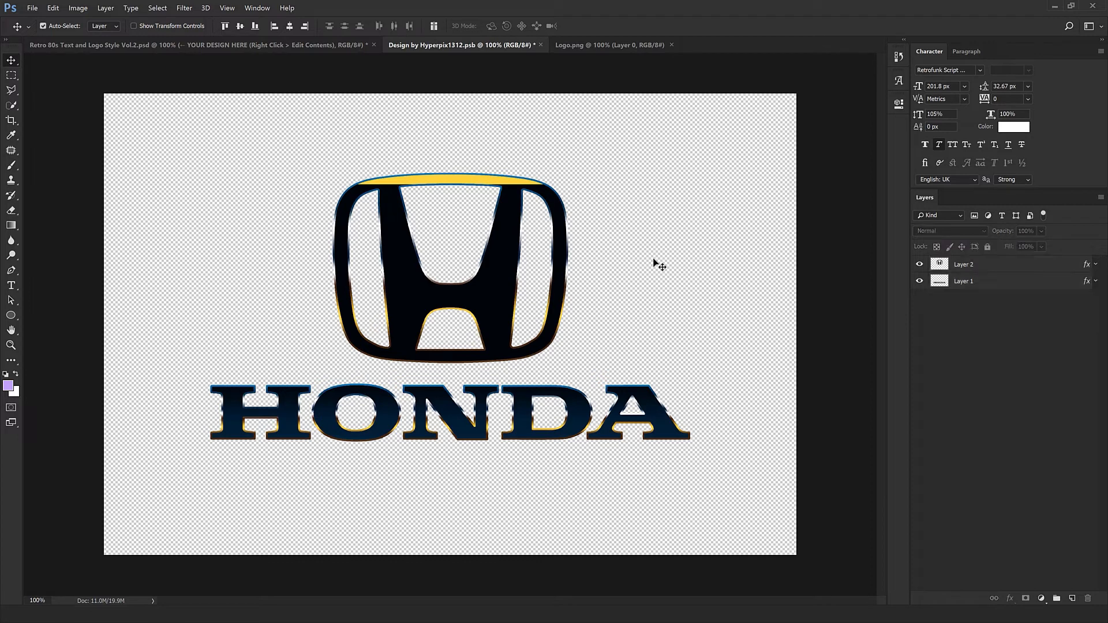
# Open the emblem layer's Pattern Overlay, set its scale to 150% and reposition the pattern within the emblem.
pyautogui.click(1032, 267)
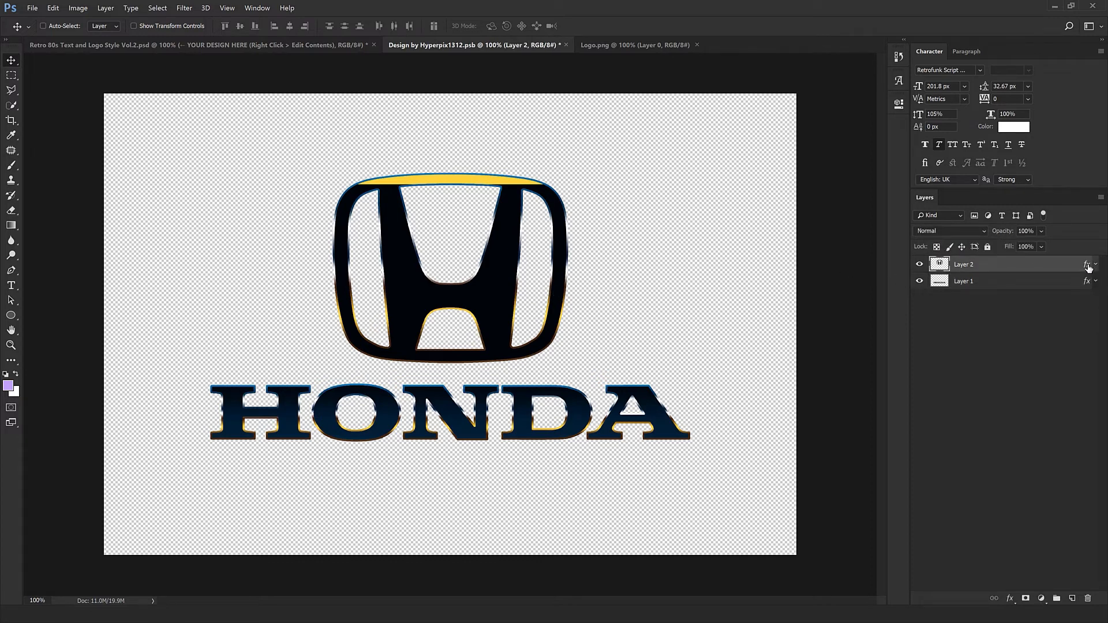
pyautogui.doubleClick(1078, 270)
pyautogui.moveTo(646, 117); pyautogui.dragTo(919, 241)
pyautogui.click(655, 422)
pyautogui.moveTo(470, 171); pyautogui.dragTo(307, 327)
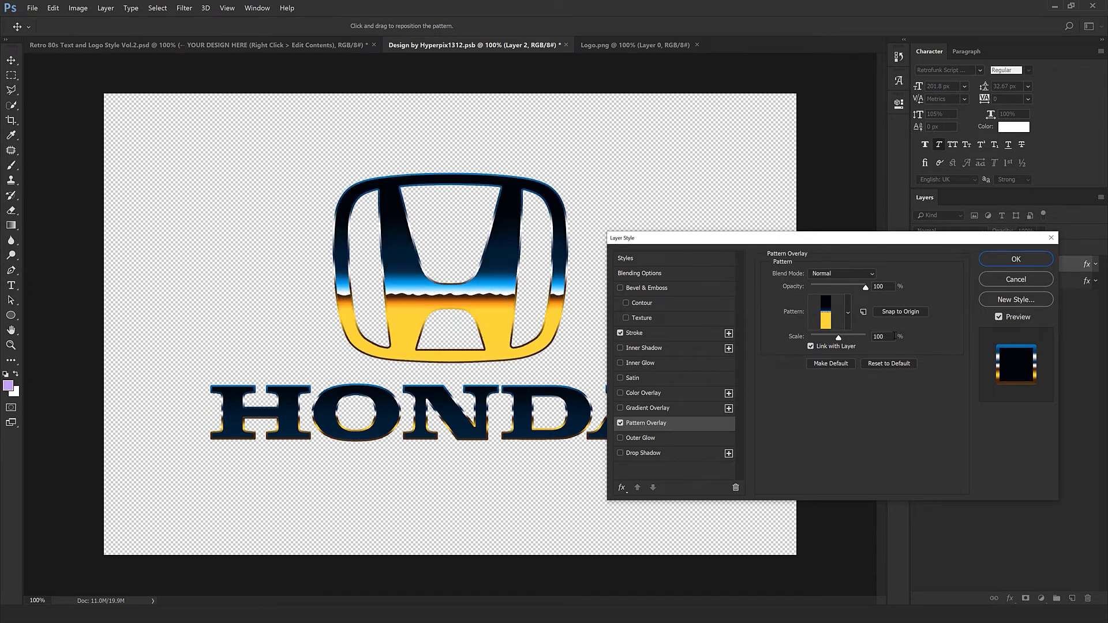
pyautogui.click(892, 336)
pyautogui.write('1')
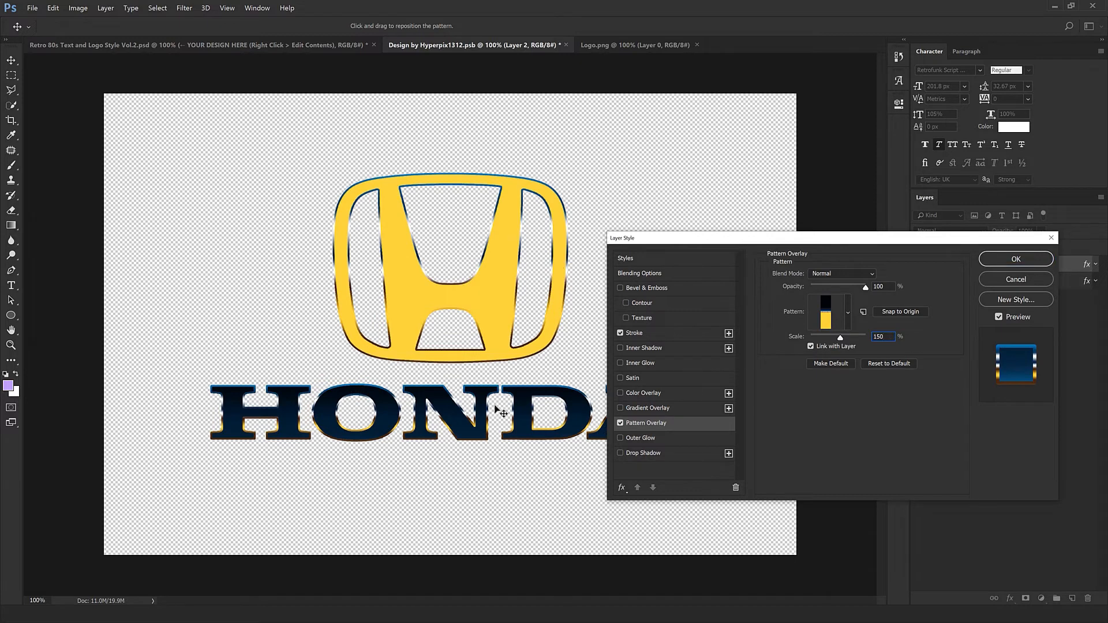
pyautogui.write('50')
pyautogui.moveTo(460, 402); pyautogui.dragTo(463, 402)
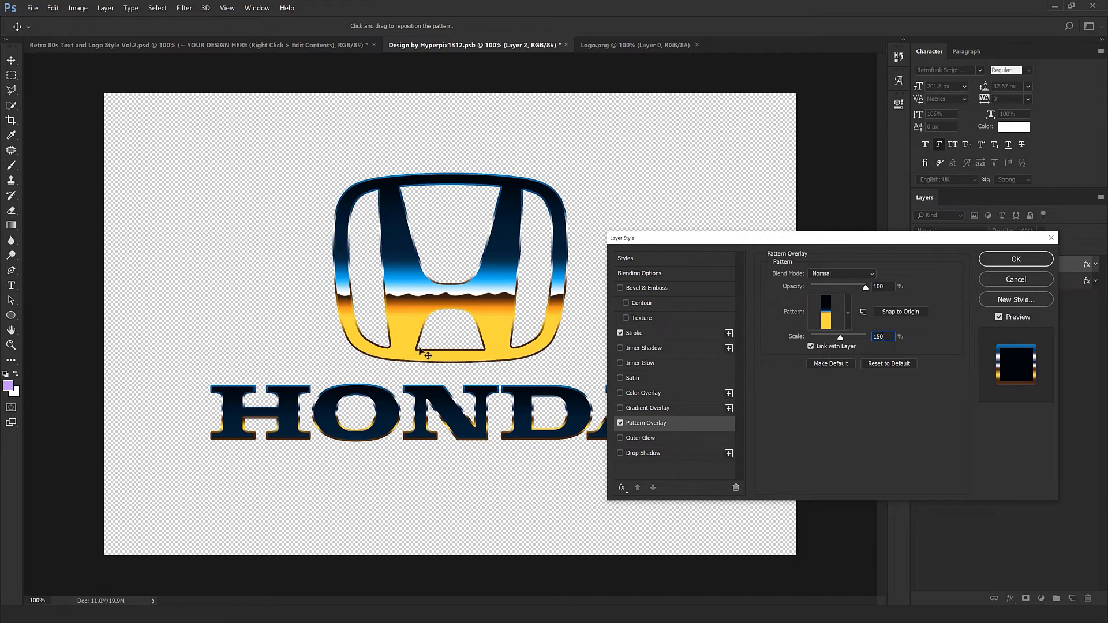
pyautogui.click(1017, 261)
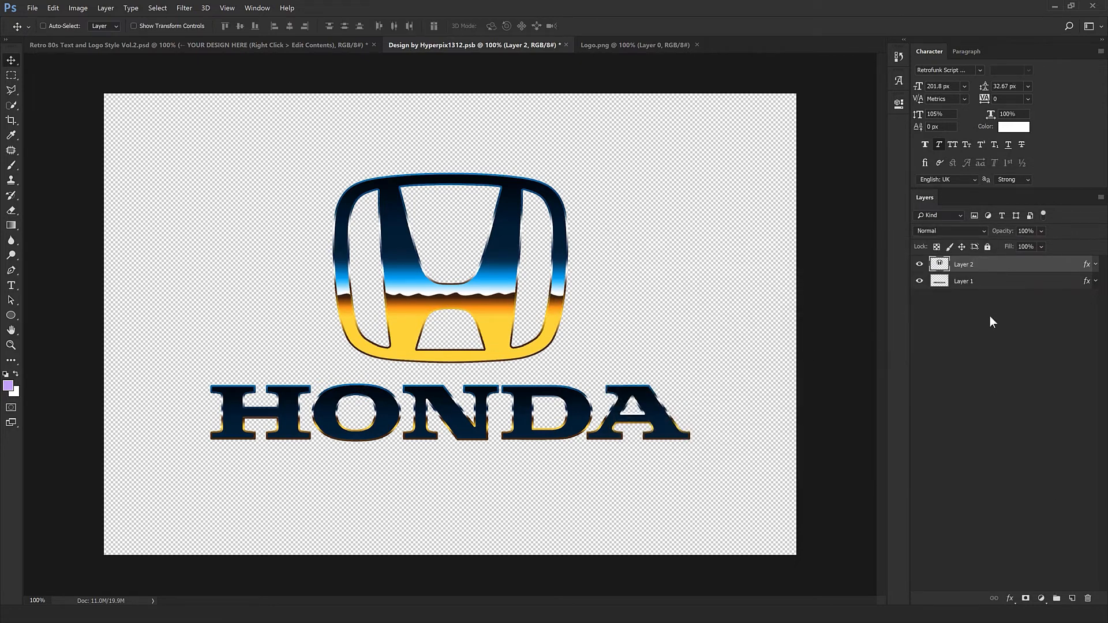
# Turn off Gradient Overlay on the HONDA lettering layer and reposition its Pattern Overlay pattern.
pyautogui.doubleClick(1066, 283)
pyautogui.click(647, 408)
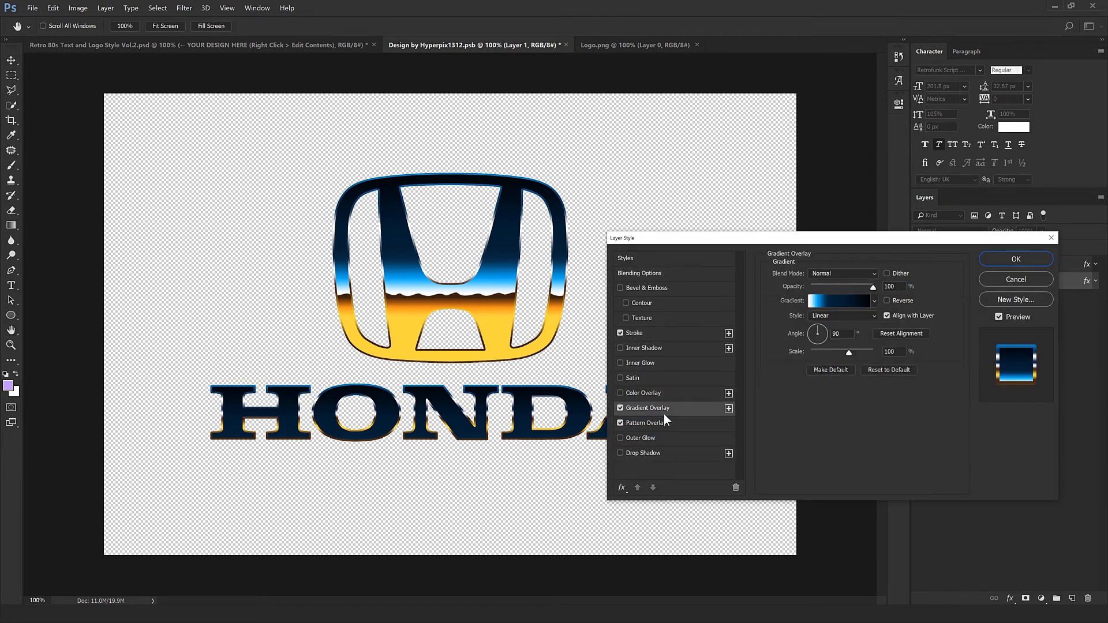
pyautogui.click(621, 408)
pyautogui.click(626, 425)
pyautogui.moveTo(412, 390); pyautogui.dragTo(404, 299)
pyautogui.moveTo(764, 241); pyautogui.dragTo(906, 298)
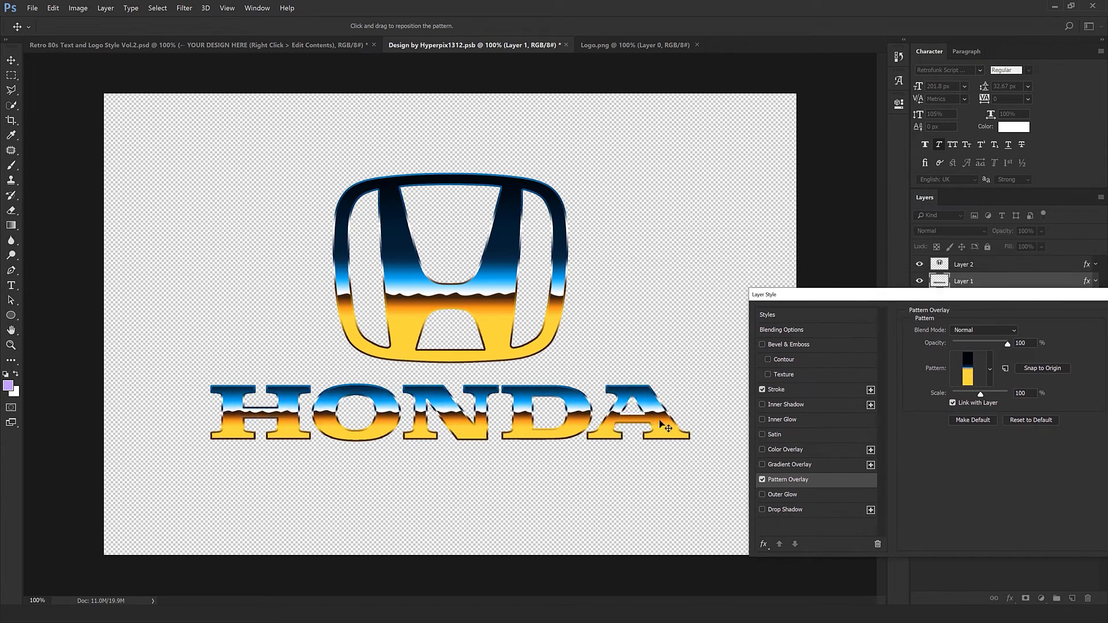
pyautogui.moveTo(686, 440); pyautogui.dragTo(635, 432)
pyautogui.moveTo(468, 426); pyautogui.dragTo(495, 407)
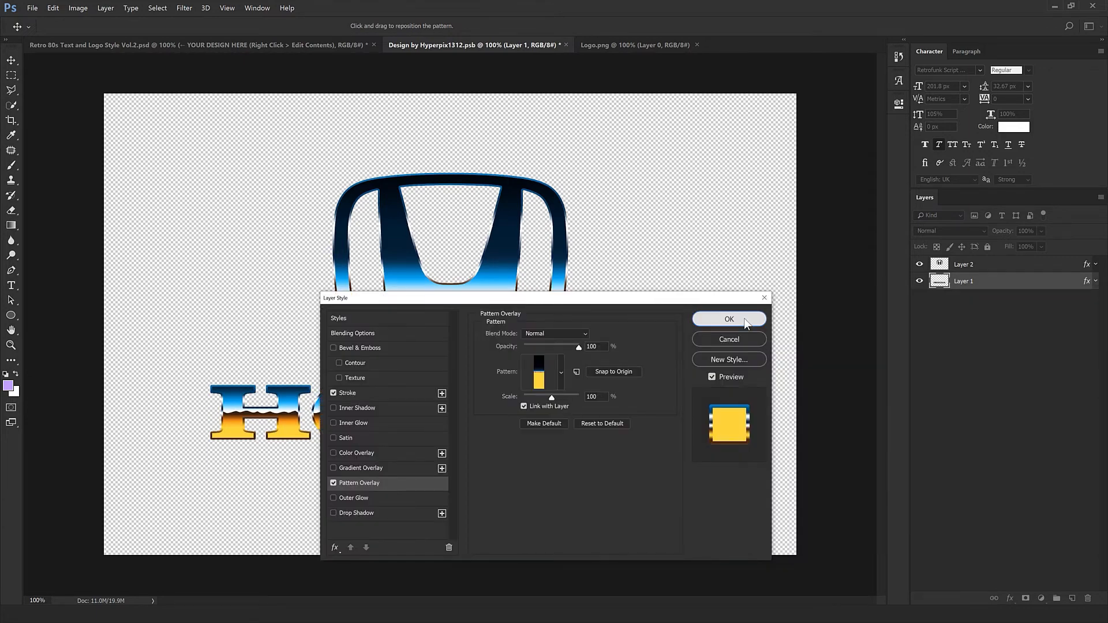
pyautogui.click(743, 317)
# Close Logo.png and save and close the smart object's contents.
pyautogui.click(696, 45)
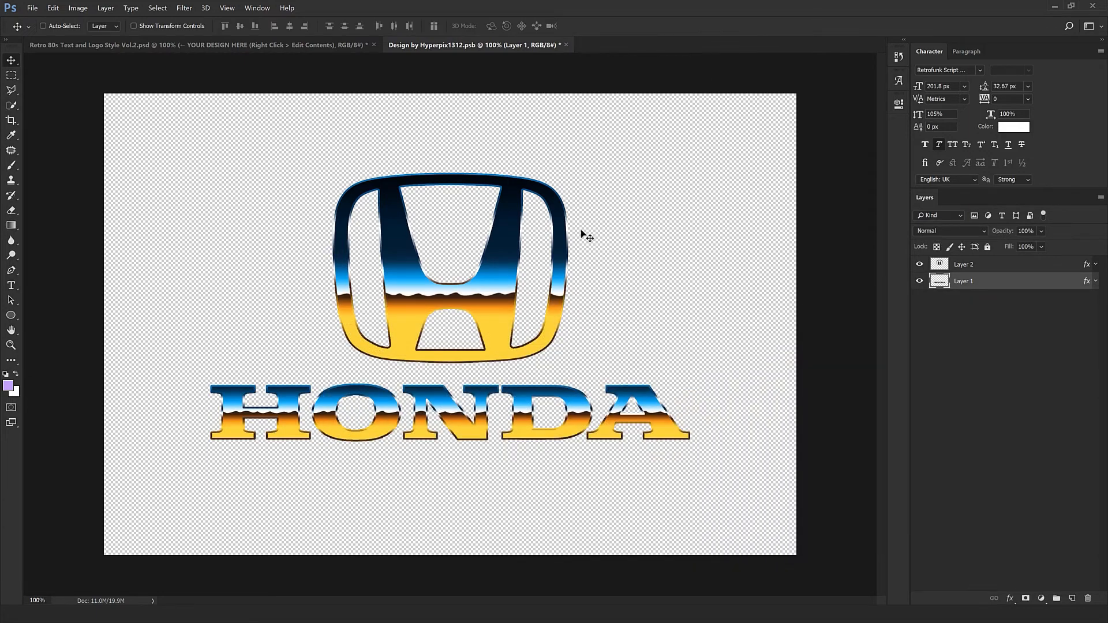
pyautogui.click(566, 45)
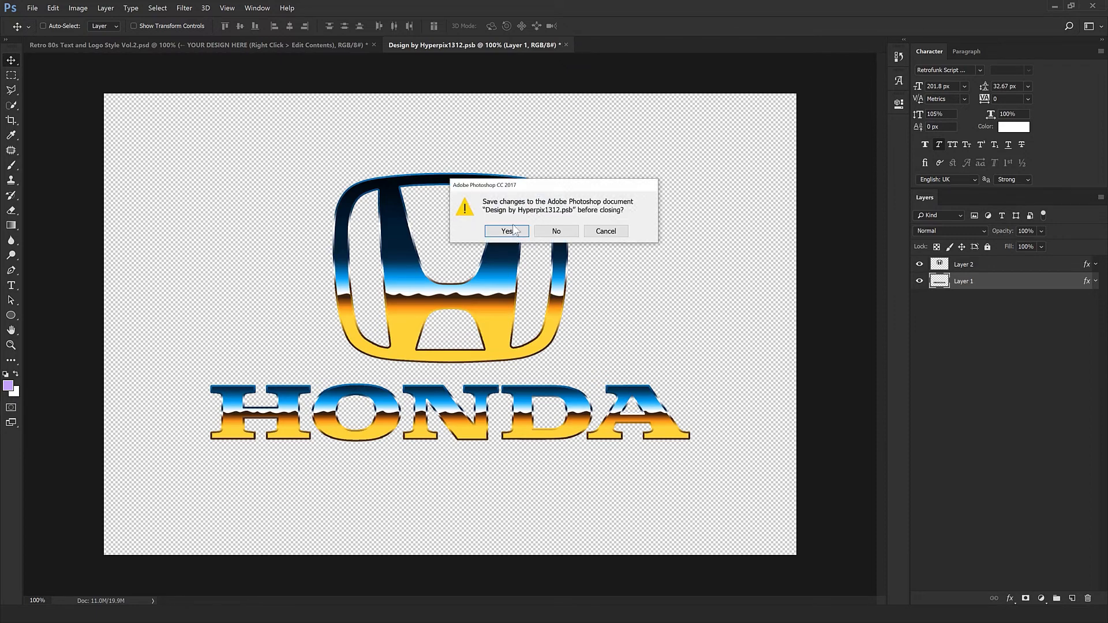
pyautogui.click(512, 229)
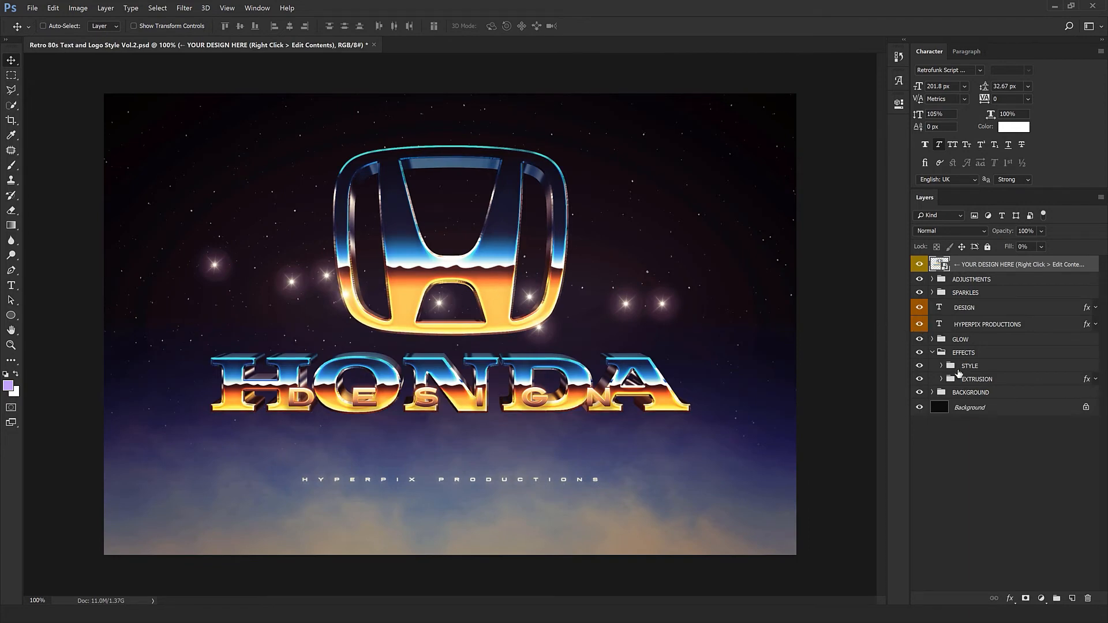
# Change the DESIGN text layer's text to MOTORS.
pyautogui.click(920, 380)
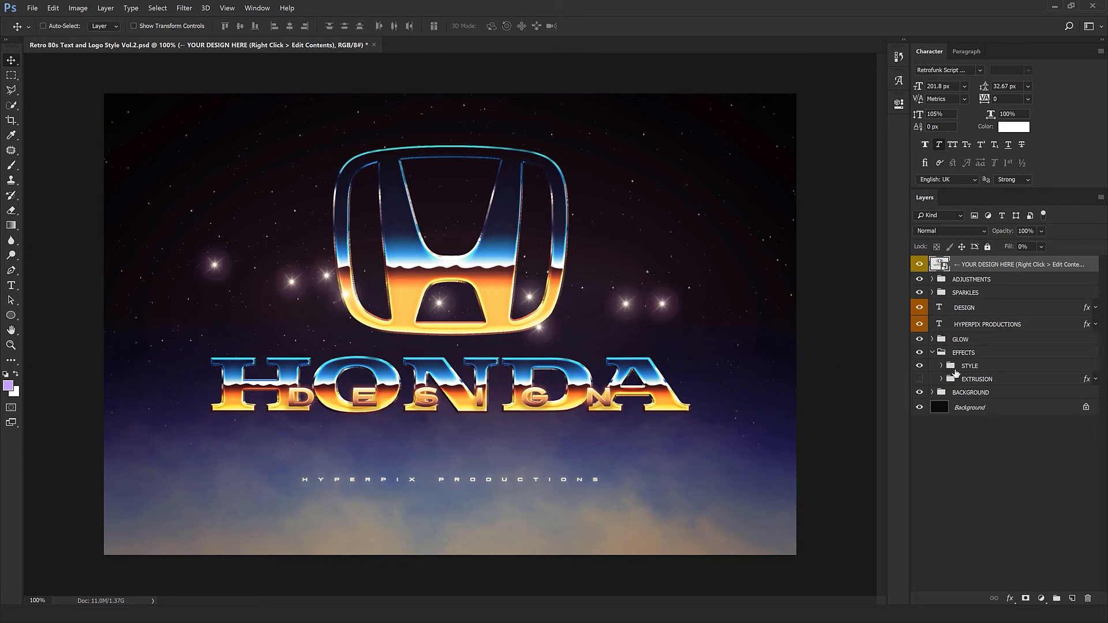
pyautogui.click(976, 366)
pyautogui.click(975, 307)
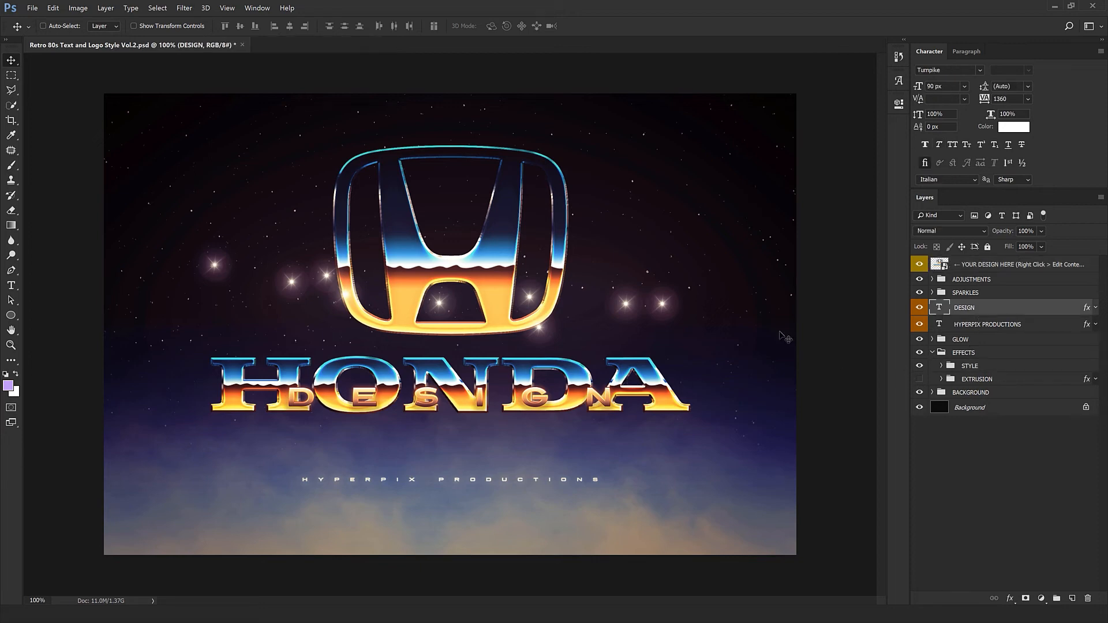
pyautogui.moveTo(583, 420); pyautogui.dragTo(582, 420)
pyautogui.doubleClick(945, 310)
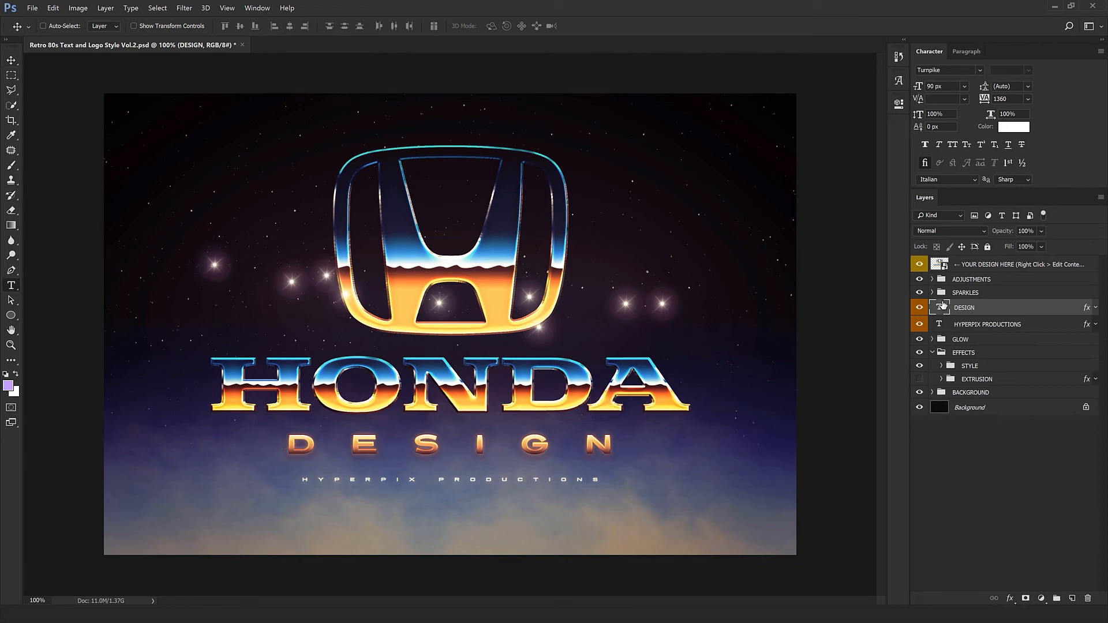
pyautogui.write('MOTORS')
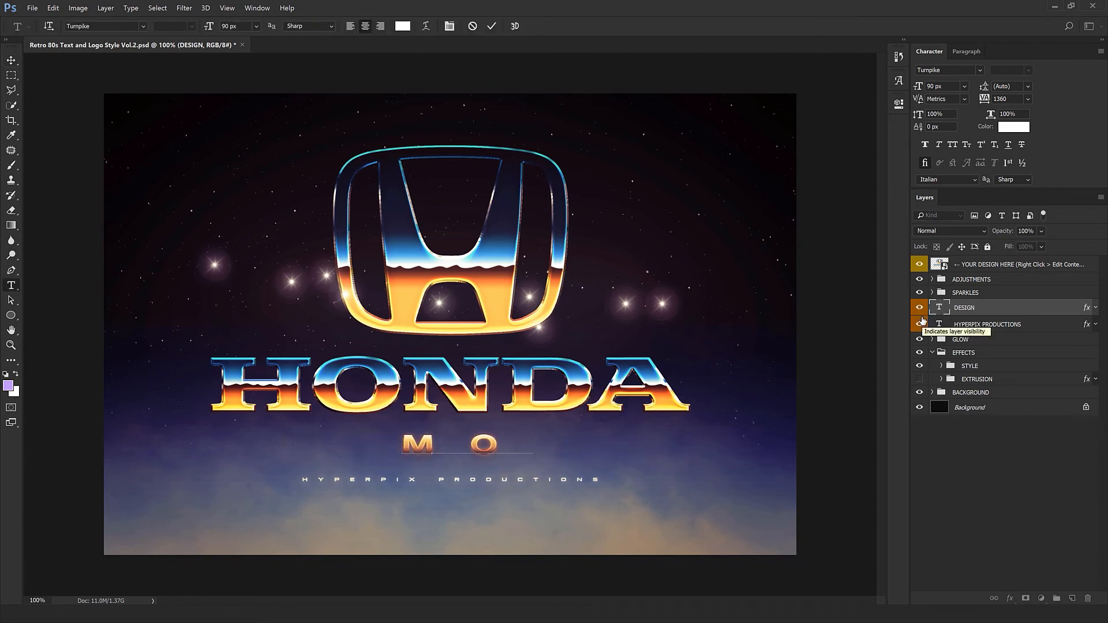
pyautogui.hotkey('ctrl', 'Return')
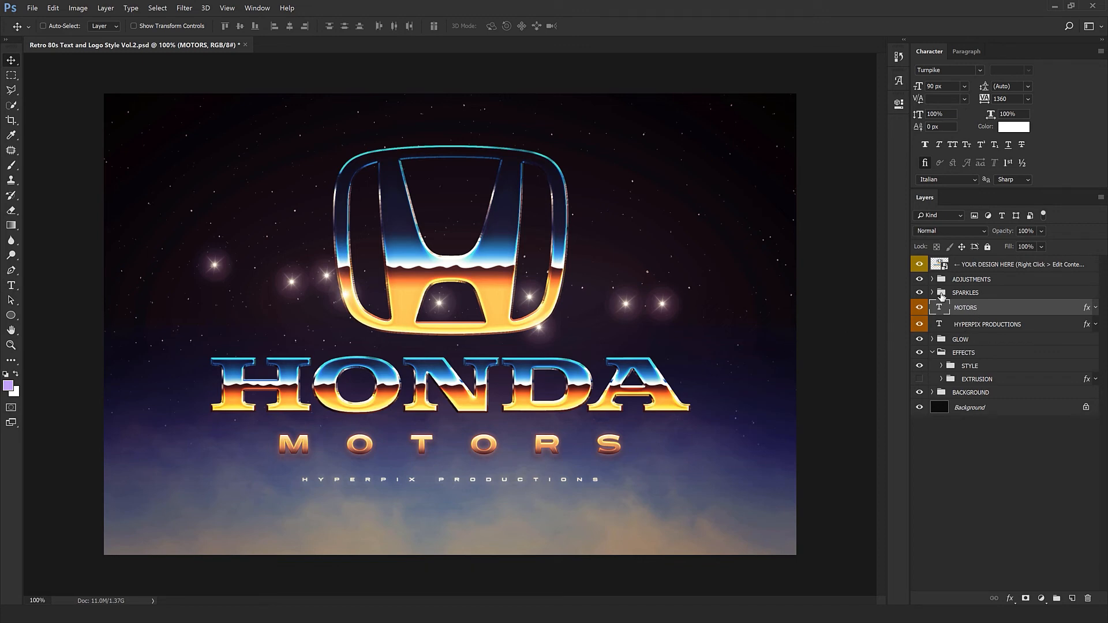
# Expand the SPARKLES group, move one sparkle, and delete all other Sparkle groups.
pyautogui.click(933, 293)
pyautogui.click(964, 306)
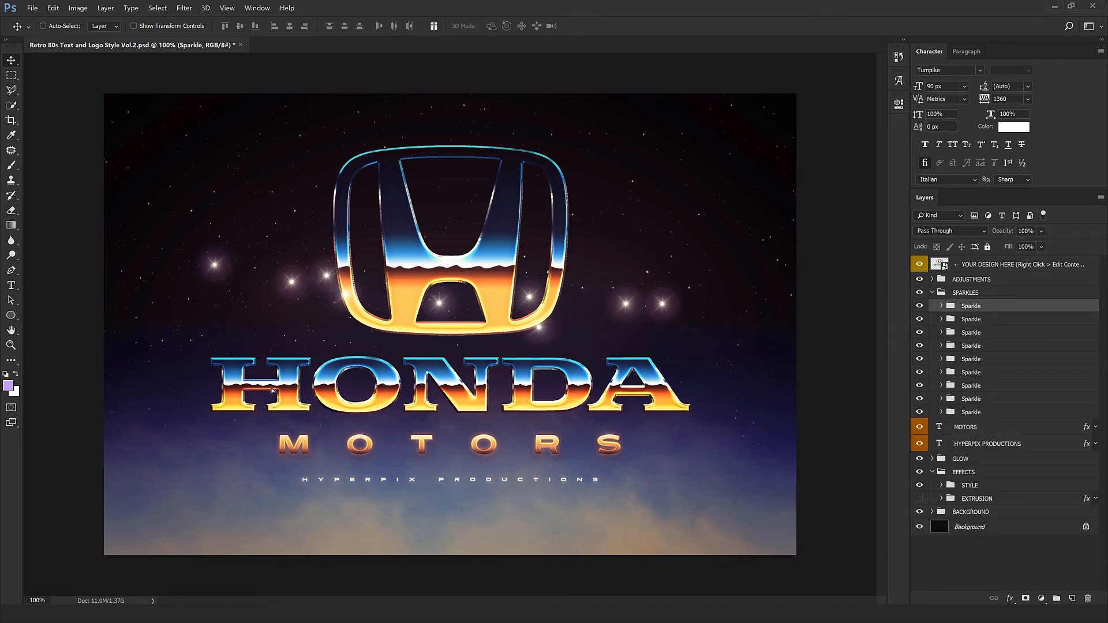
pyautogui.moveTo(302, 416); pyautogui.dragTo(285, 424)
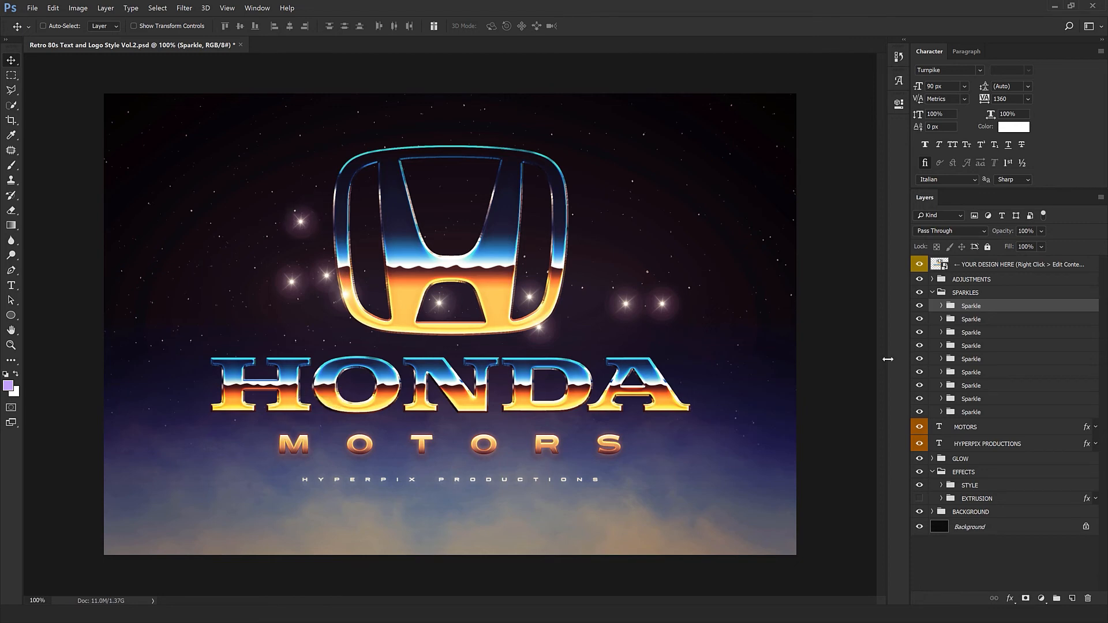
pyautogui.click(969, 318)
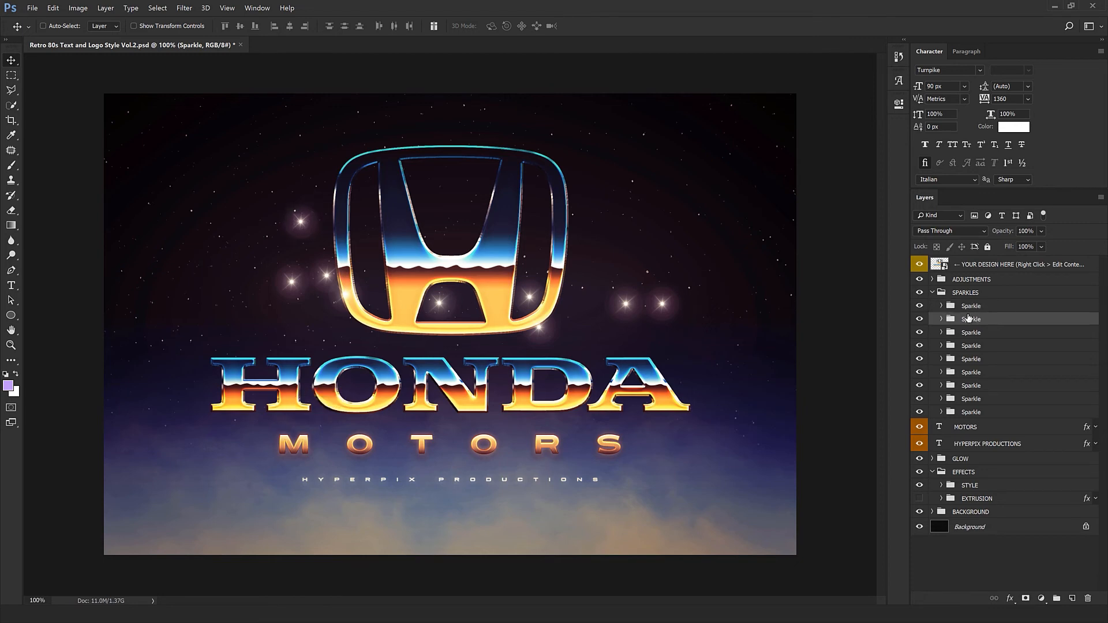
pyautogui.keyDown('shift'); pyautogui.click(986, 413); pyautogui.keyUp('shift')
pyautogui.click(1088, 598)
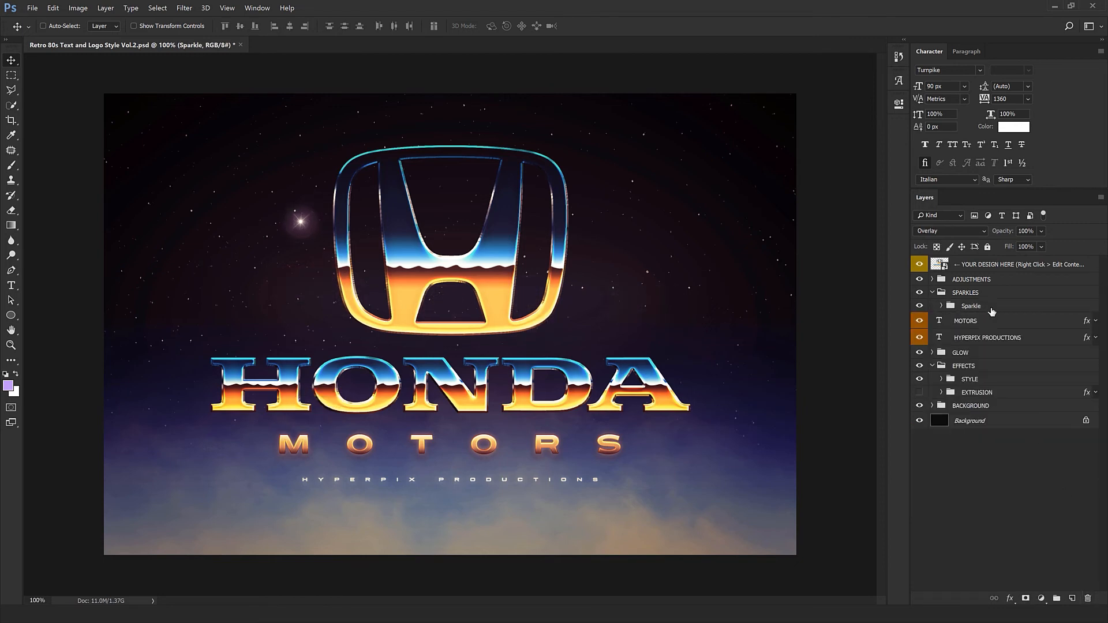
# Position the remaining sparkle on the emblem's upper-left corner.
pyautogui.moveTo(296, 426); pyautogui.dragTo(347, 370)
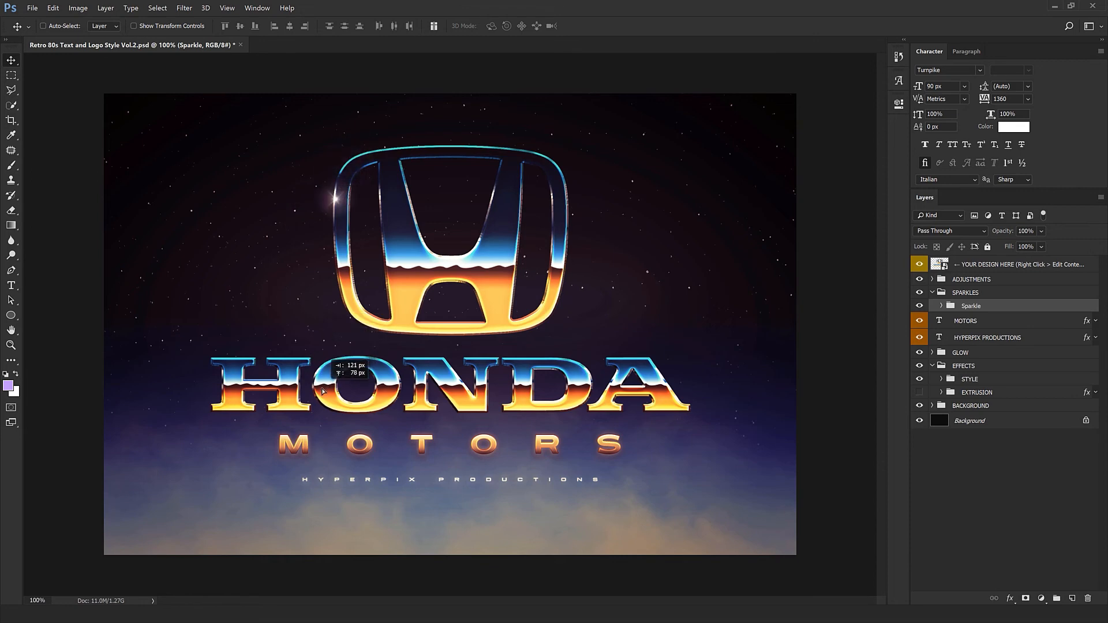
pyautogui.keyDown('ctrl'); pyautogui.click(342, 216); pyautogui.keyUp('ctrl')
pyautogui.moveTo(586, 386); pyautogui.dragTo(715, 488)
pyautogui.moveTo(413, 351); pyautogui.dragTo(386, 241)
pyautogui.hotkey('ctrl', '-')
pyautogui.hotkey('ctrl', 't')
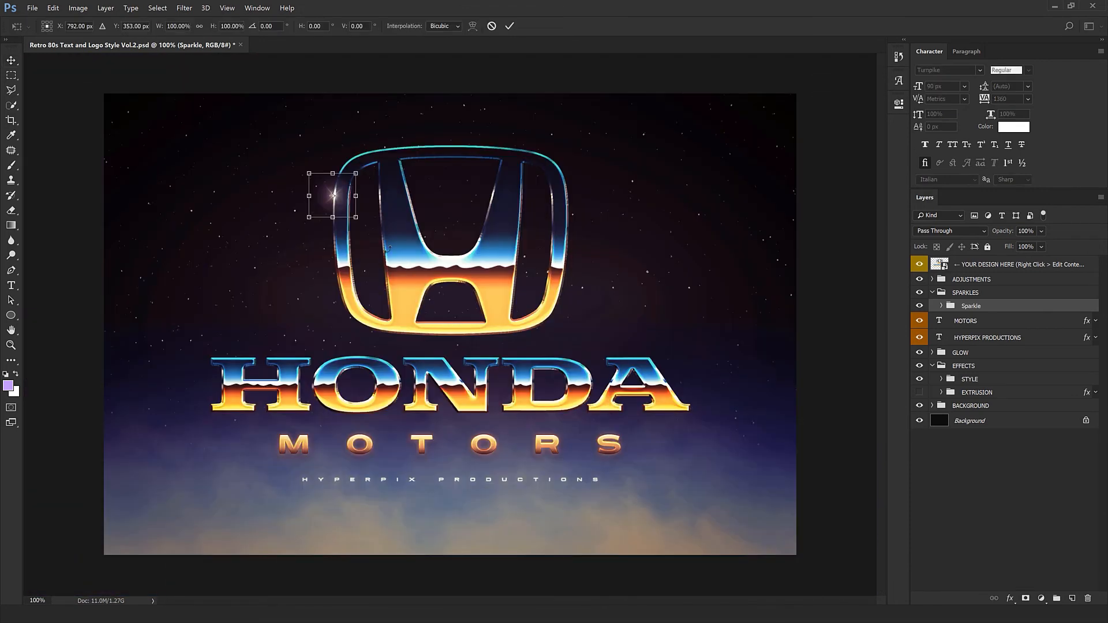
pyautogui.press('Return')
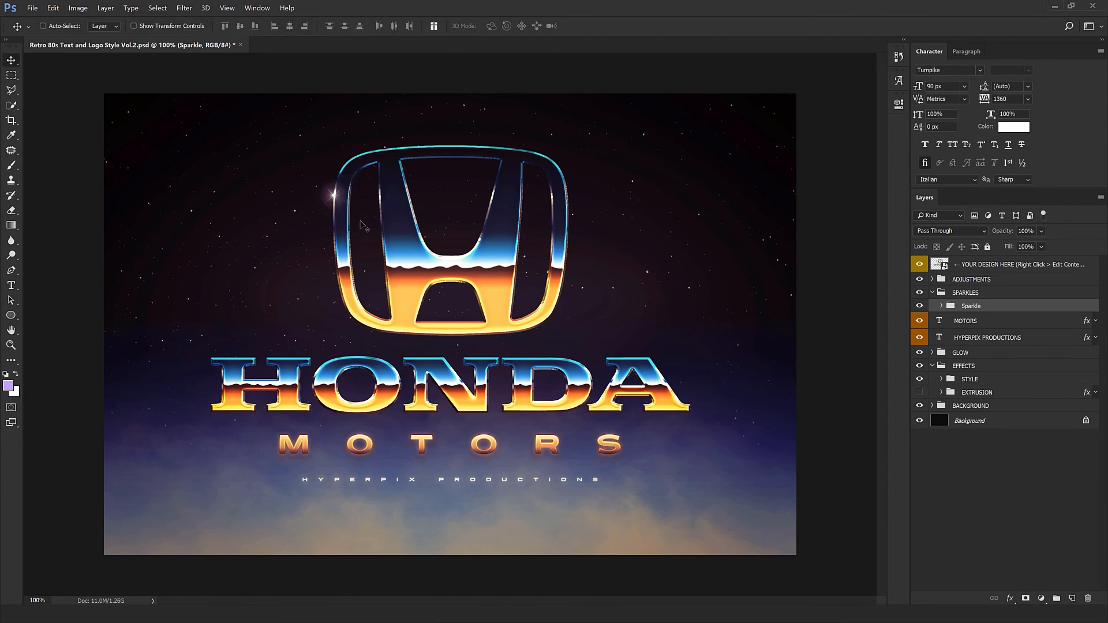
# Duplicate the sparkle repeatedly, placing copies on highlights of the emblem and the HONDA letters.
pyautogui.moveTo(296, 309); pyautogui.dragTo(439, 358)
pyautogui.moveTo(534, 413); pyautogui.dragTo(534, 414)
pyautogui.moveTo(576, 412); pyautogui.dragTo(456, 403)
pyautogui.moveTo(463, 400); pyautogui.dragTo(349, 406)
pyautogui.moveTo(364, 382); pyautogui.dragTo(307, 379)
pyautogui.moveTo(249, 453); pyautogui.dragTo(664, 480)
pyautogui.moveTo(707, 444); pyautogui.dragTo(569, 297)
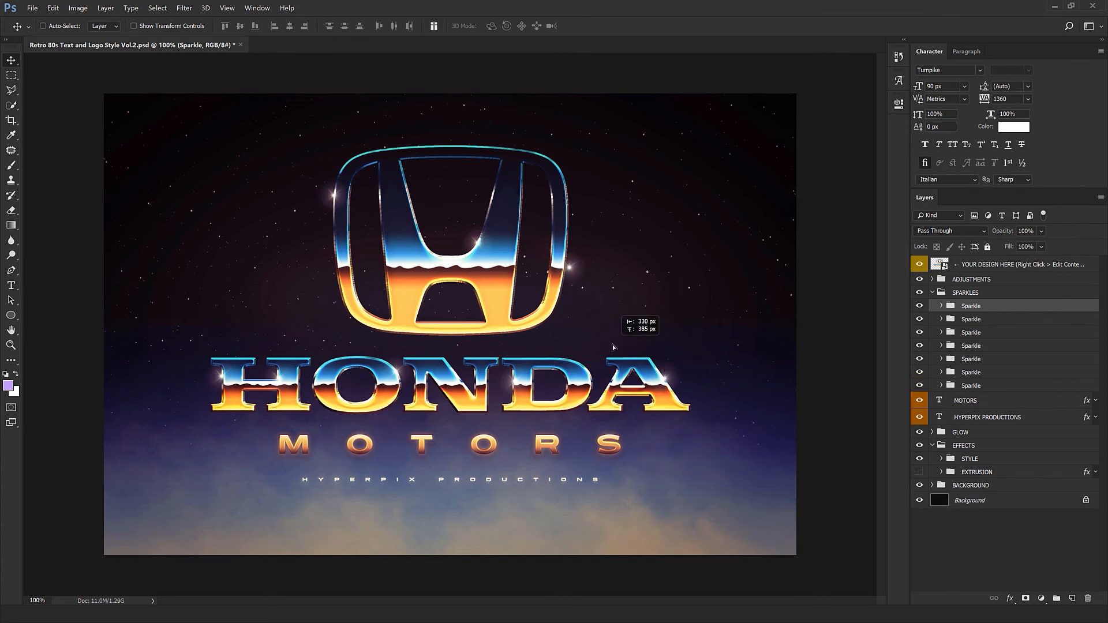
pyautogui.moveTo(769, 372); pyautogui.dragTo(478, 337)
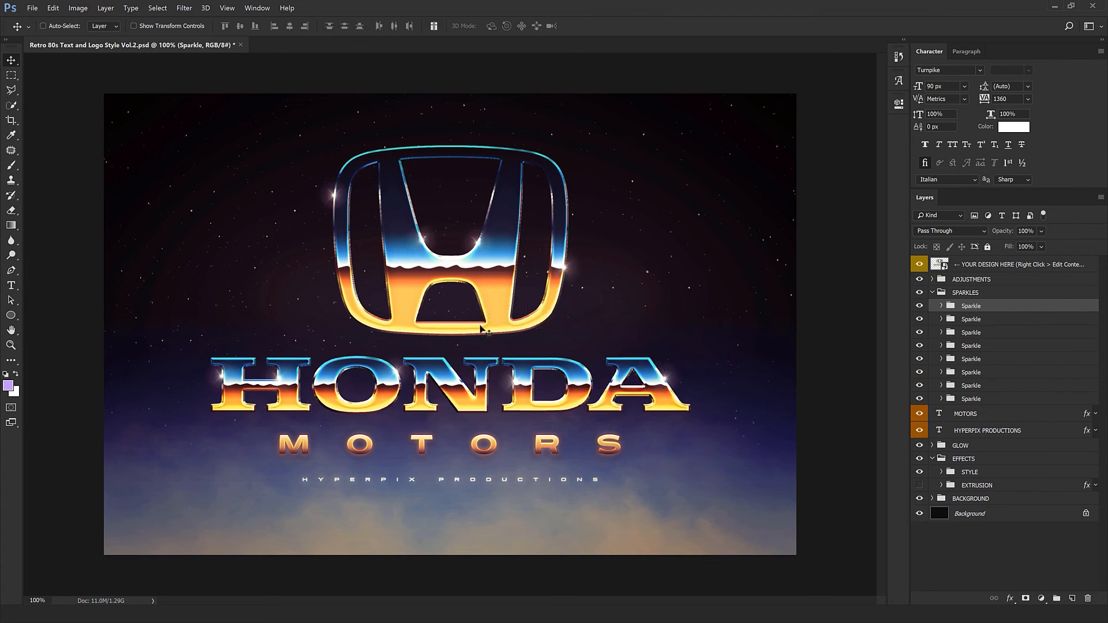
pyautogui.moveTo(545, 326); pyautogui.dragTo(414, 432)
pyautogui.moveTo(358, 387); pyautogui.dragTo(467, 487)
pyautogui.moveTo(413, 482); pyautogui.dragTo(554, 484)
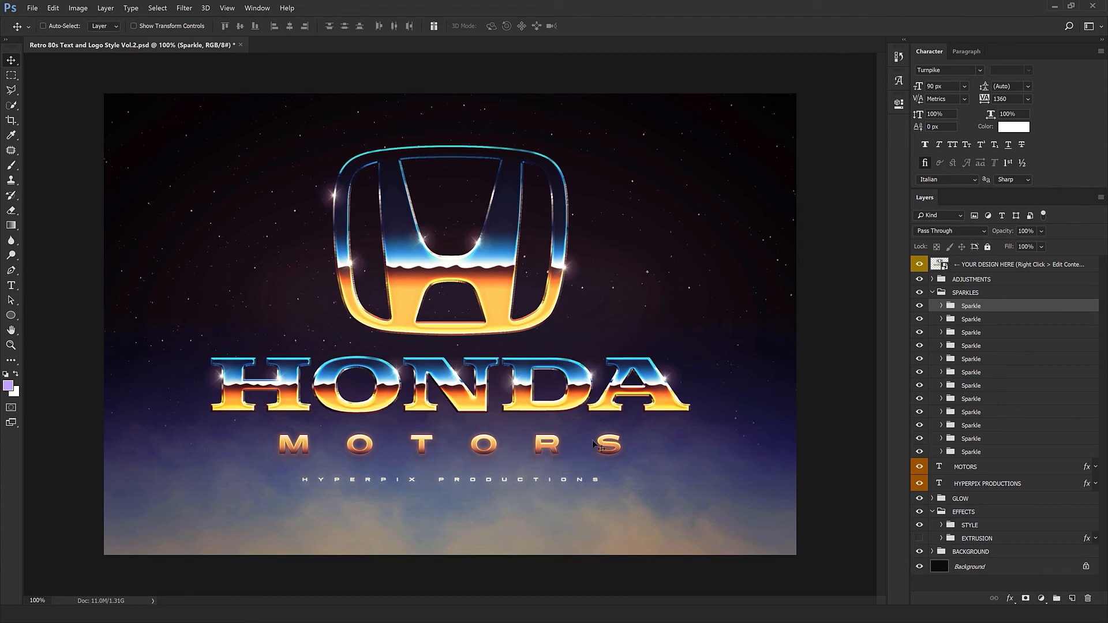
pyautogui.moveTo(598, 447); pyautogui.dragTo(398, 474)
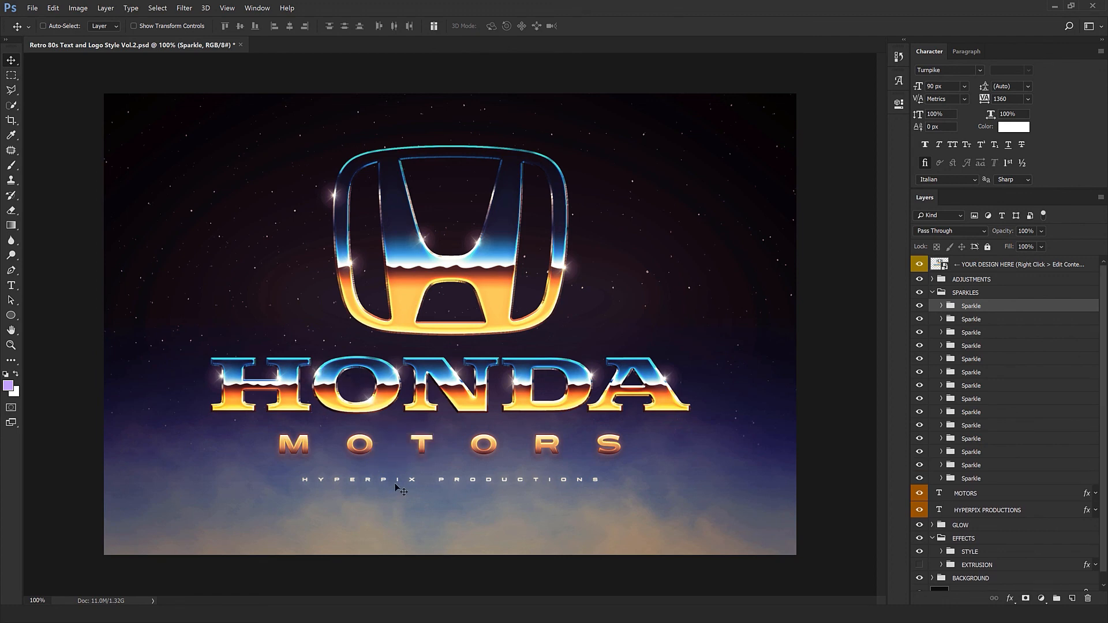
# Collapse the SPARKLES and EFFECTS groups.
pyautogui.click(937, 293)
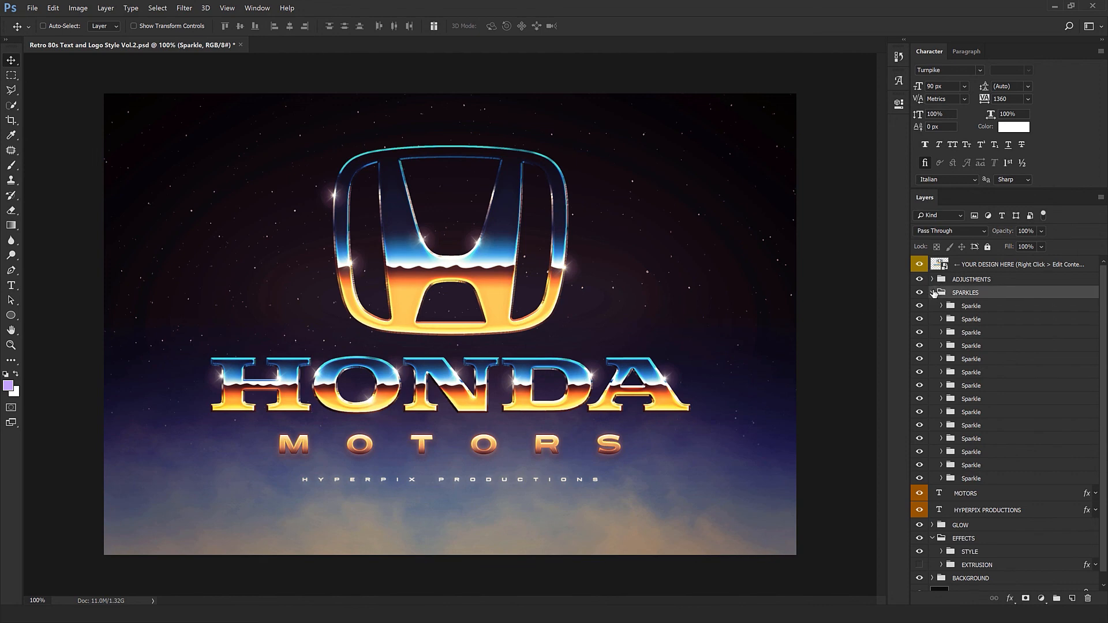
pyautogui.click(933, 293)
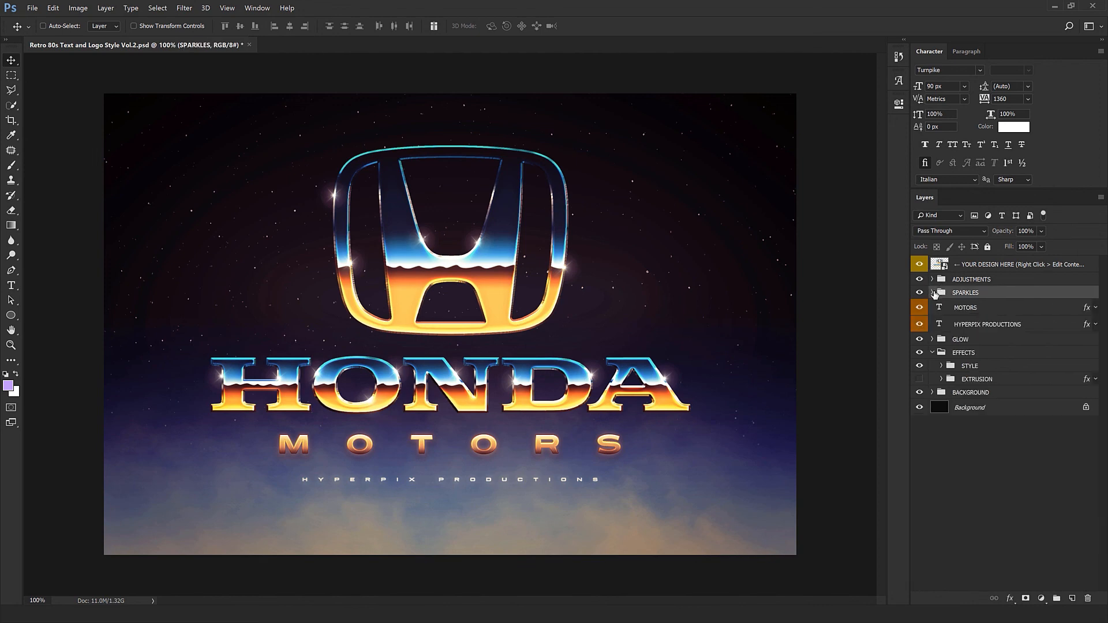
pyautogui.click(931, 352)
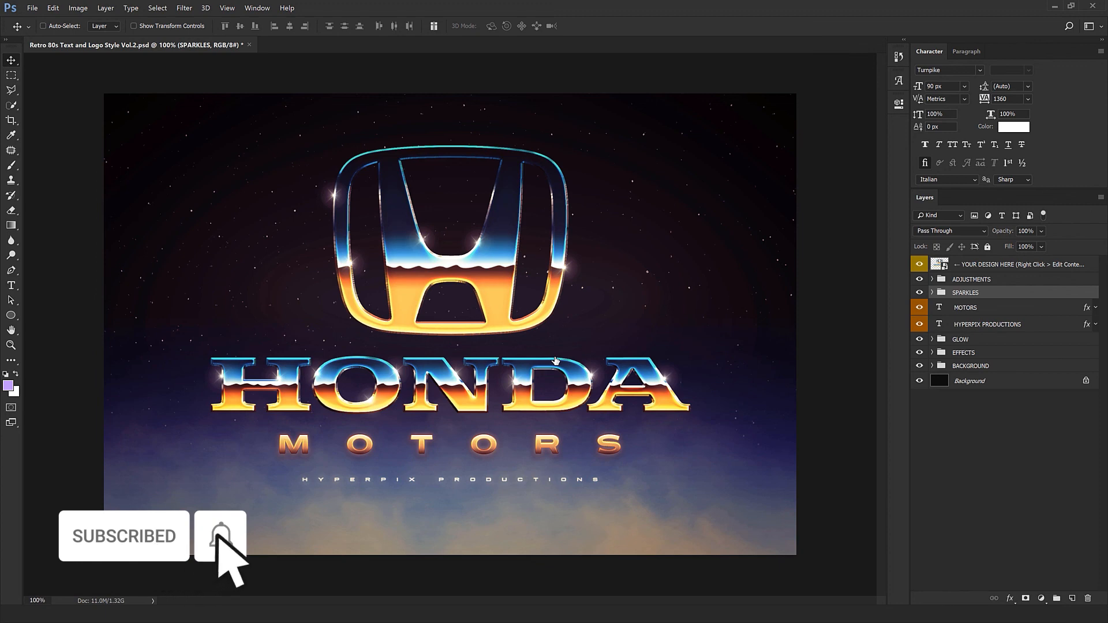